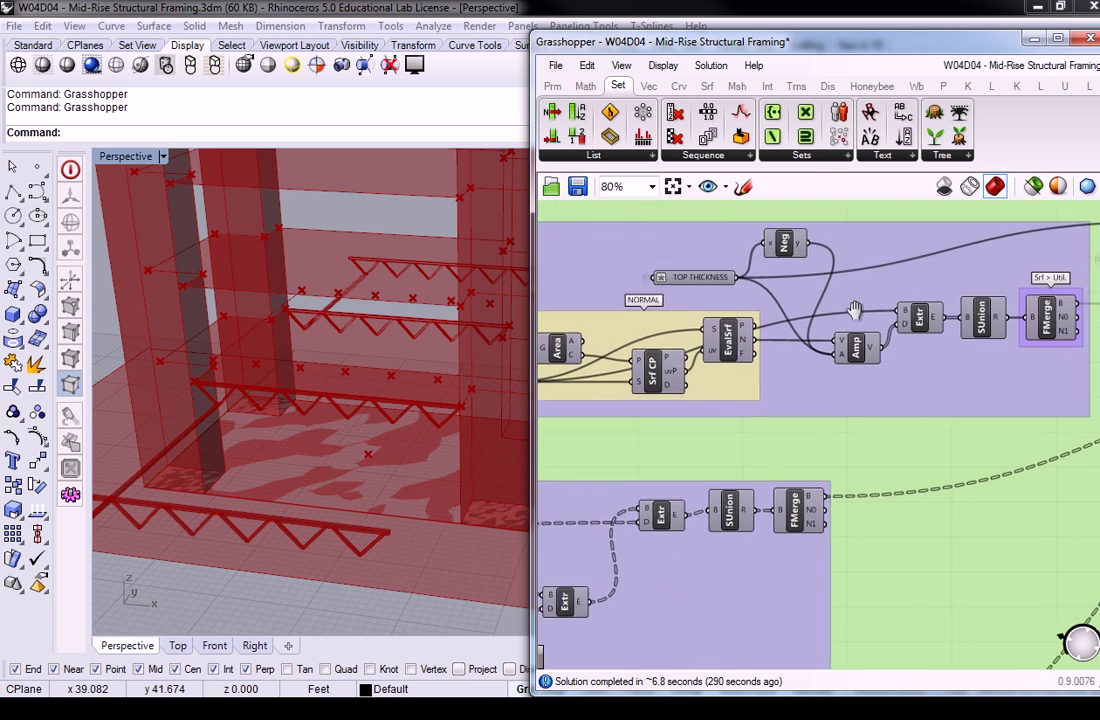
Toggle the previews of the PFrame component and the TOP CRV parameter to check their geometry.
{"action": "right_click_drag", "start_coordinate": [819, 301], "coordinate": [880, 342]}
{"action": "scroll", "coordinate": [880, 342], "scroll_direction": "down", "scroll_amount": 4}
{"action": "scroll", "coordinate": [910, 350], "scroll_direction": "up", "scroll_amount": 6}
{"action": "right_click", "coordinate": [910, 352]}
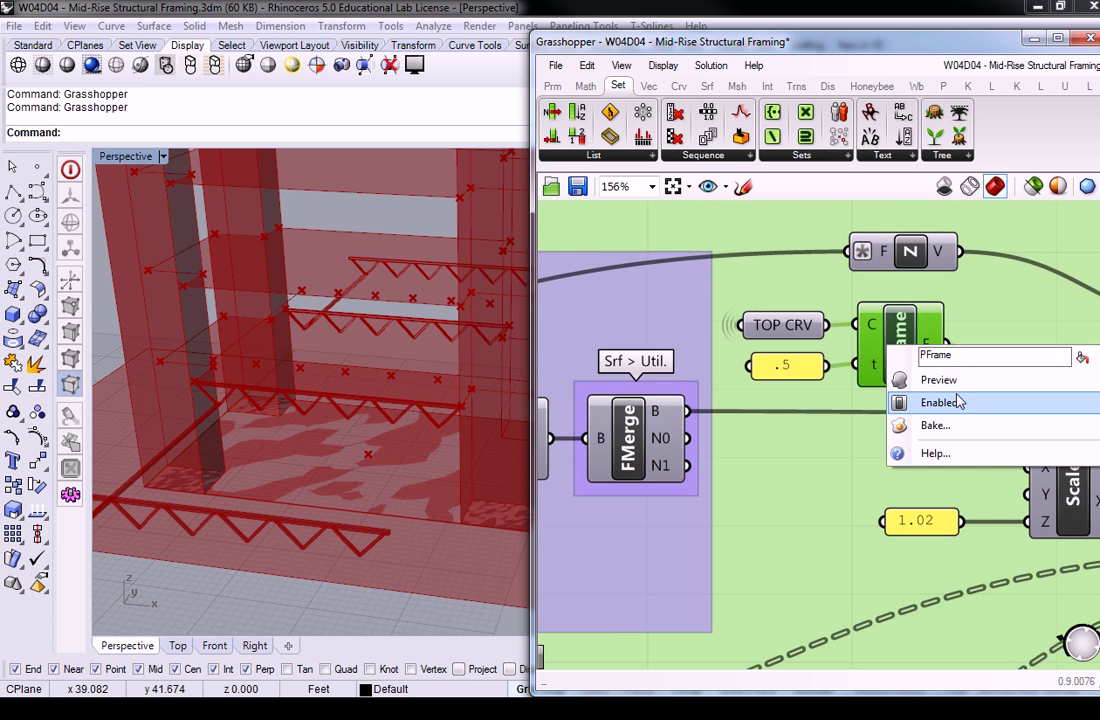
{"action": "left_click", "coordinate": [938, 387]}
{"action": "right_click", "coordinate": [910, 352]}
{"action": "left_click", "coordinate": [938, 387]}
{"action": "right_click", "coordinate": [795, 325]}
{"action": "left_click", "coordinate": [830, 302]}
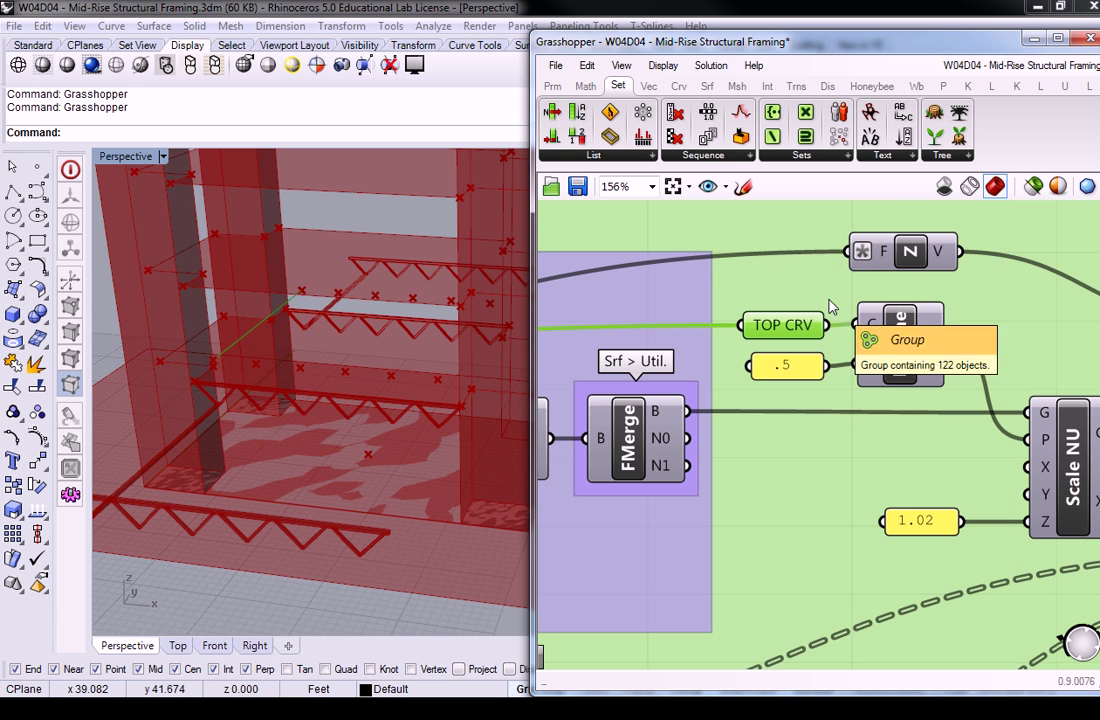
{"action": "right_click", "coordinate": [845, 308]}
{"action": "left_click", "coordinate": [845, 299]}
Trace the top curve back to the Ln and Split components and examine the point values held in the Pt parameter.
{"action": "scroll", "coordinate": [793, 312], "scroll_direction": "down", "scroll_amount": 5}
{"action": "right_click_drag", "start_coordinate": [793, 312], "coordinate": [968, 423]}
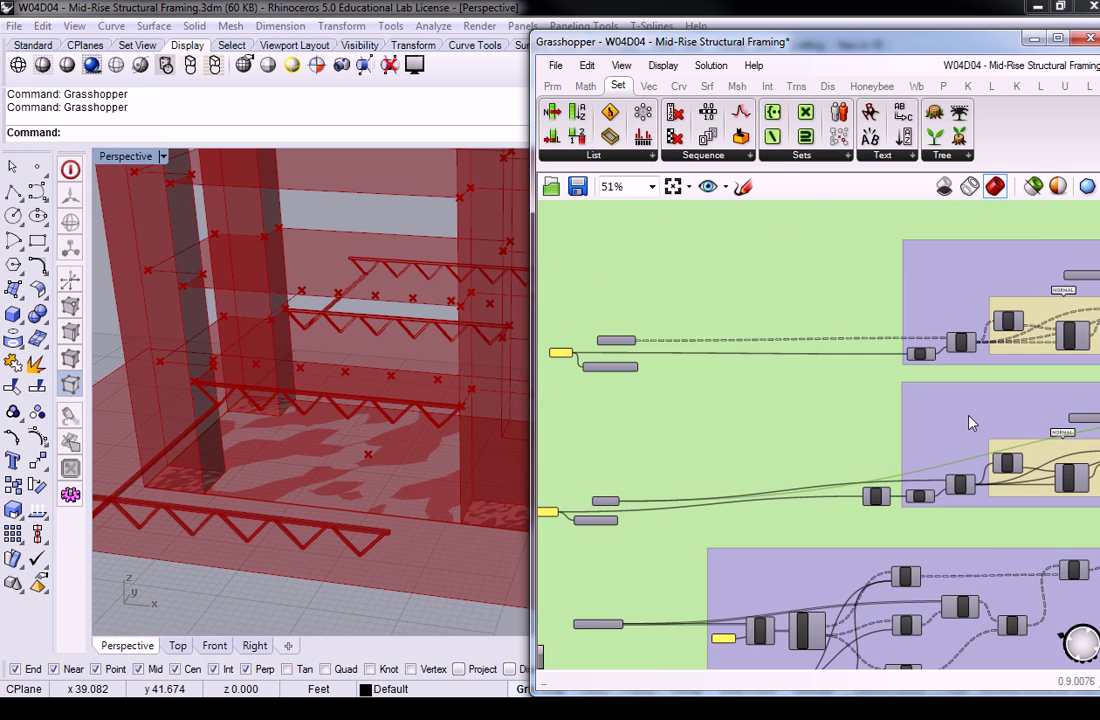
{"action": "left_click", "coordinate": [605, 501]}
{"action": "scroll", "coordinate": [636, 471], "scroll_direction": "down", "scroll_amount": 3}
{"action": "scroll", "coordinate": [868, 350], "scroll_direction": "up", "scroll_amount": 5}
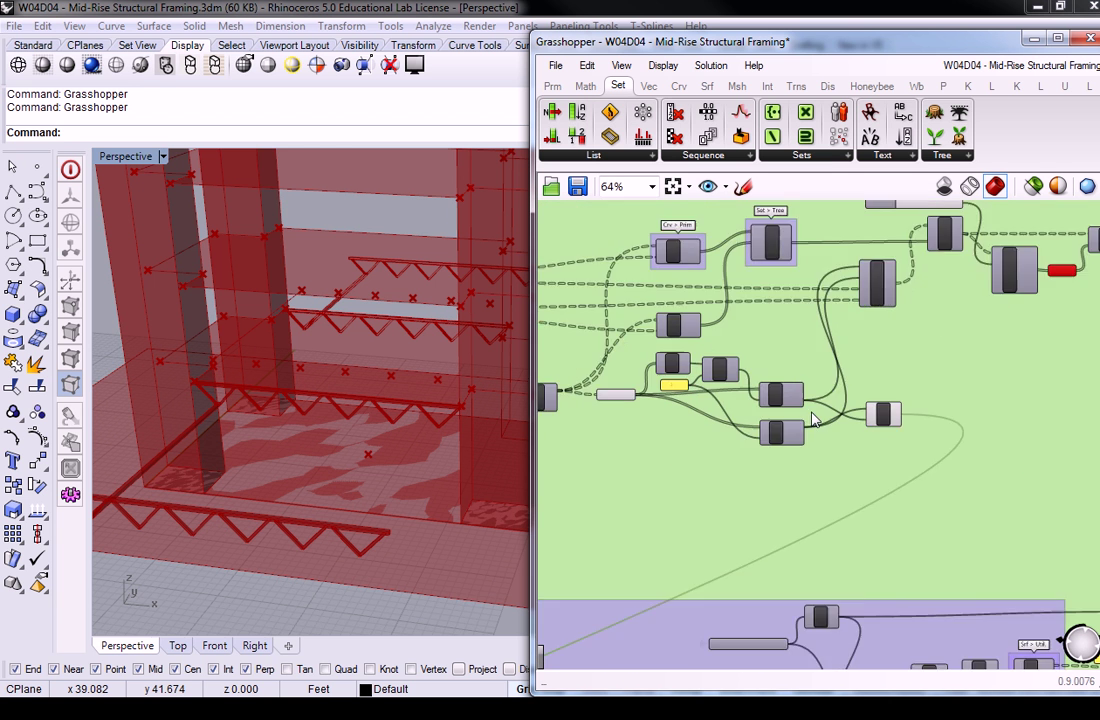
{"action": "left_click", "coordinate": [915, 415]}
{"action": "right_click_drag", "start_coordinate": [710, 373], "coordinate": [1051, 432]}
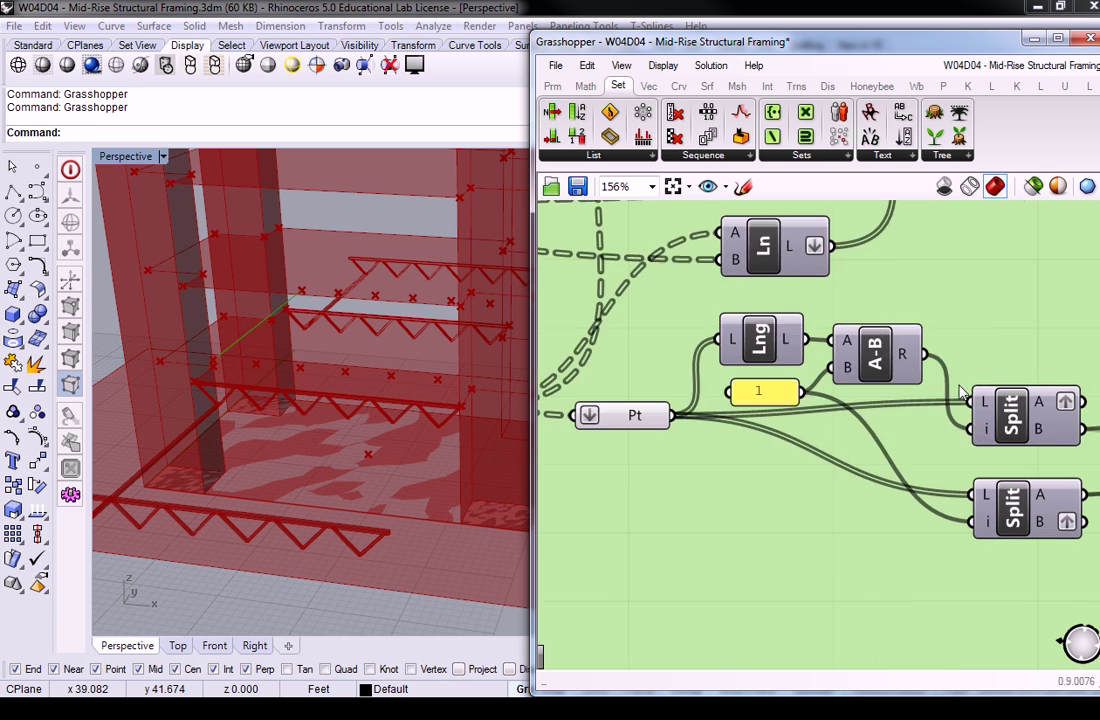
{"action": "scroll", "coordinate": [960, 390], "scroll_direction": "down", "scroll_amount": 3}
{"action": "left_click", "coordinate": [754, 408]}
{"action": "right_click_drag", "start_coordinate": [751, 410], "coordinate": [652, 398]}
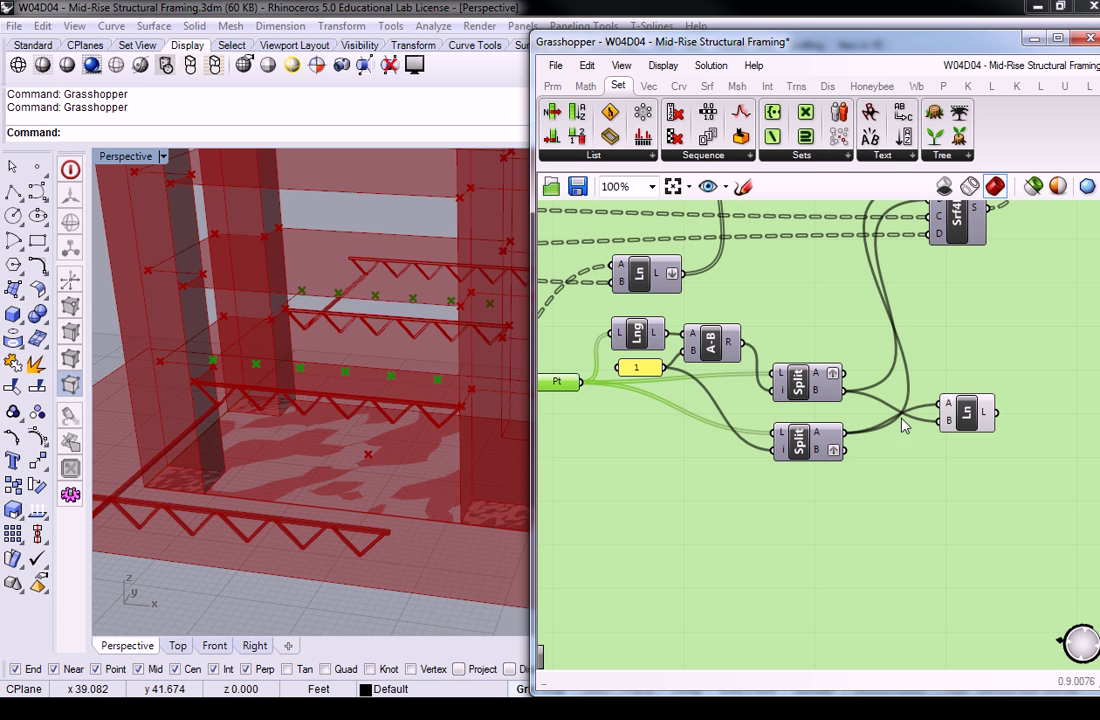
{"action": "right_click", "coordinate": [968, 418]}
{"action": "key", "text": "Escape"}
{"action": "right_click_drag", "start_coordinate": [545, 390], "coordinate": [787, 374]}
{"action": "left_click", "coordinate": [800, 371]}
{"action": "right_click_drag", "start_coordinate": [340, 300], "coordinate": [349, 336]}
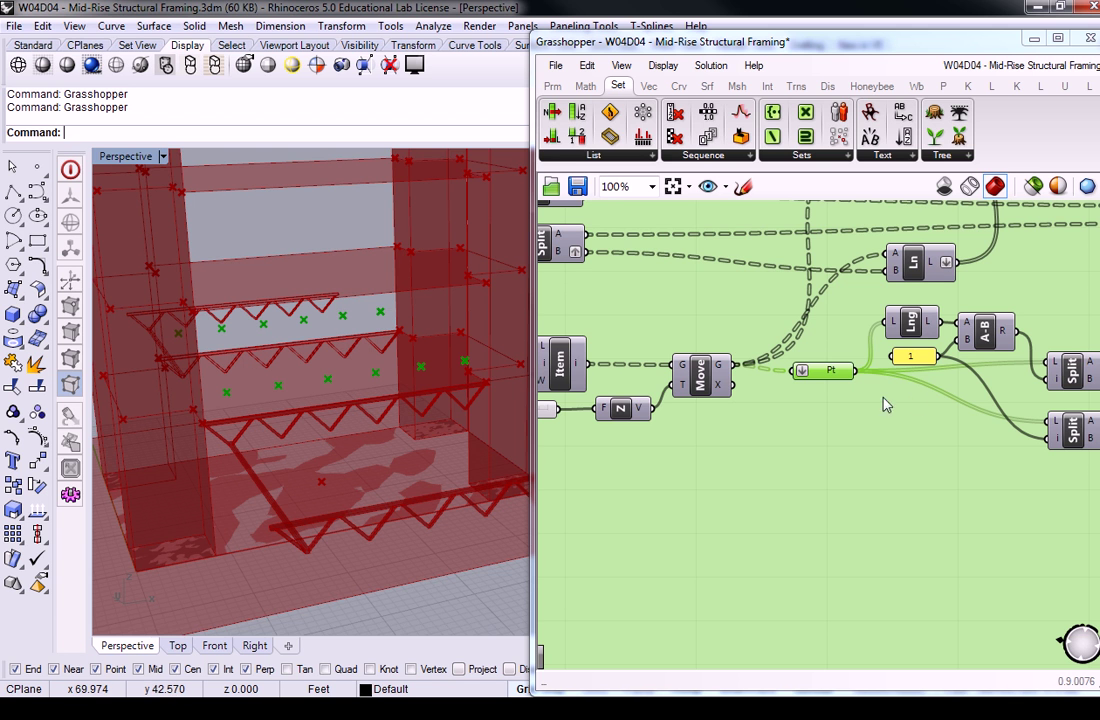
{"action": "right_click_drag", "start_coordinate": [775, 386], "coordinate": [815, 376]}
{"action": "mouse_move", "coordinate": [870, 367]}
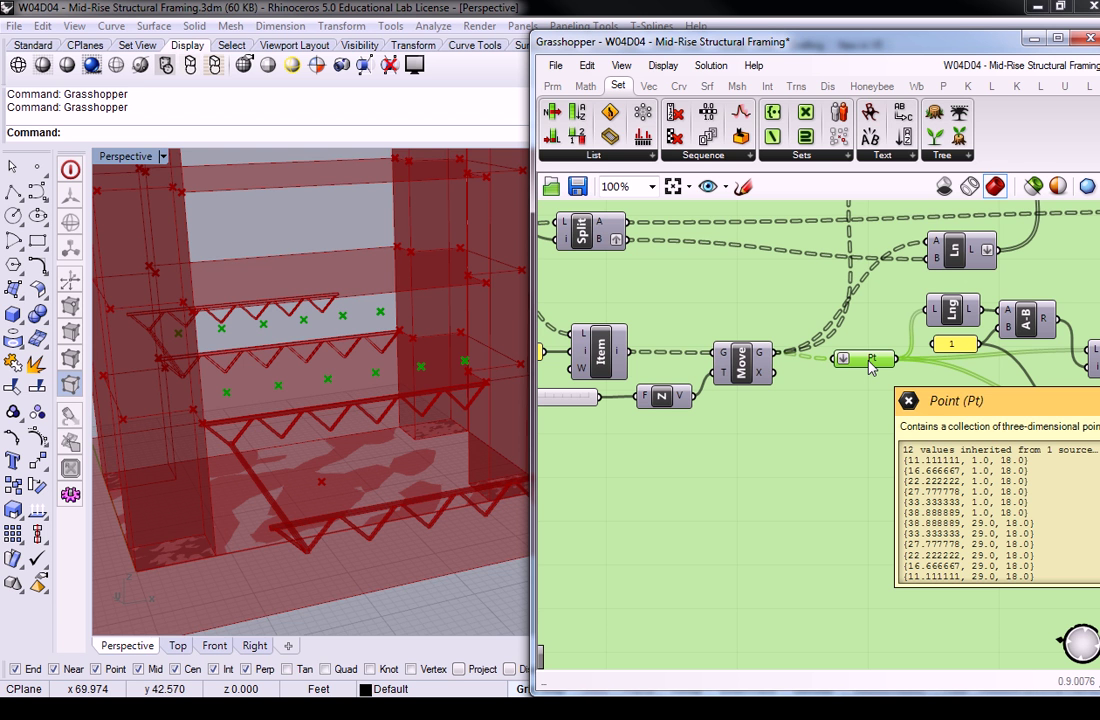
Locate the Count slider driving the first Divide component upstream of the Pt parameter.
{"action": "right_click_drag", "start_coordinate": [870, 366], "coordinate": [770, 366]}
{"action": "scroll", "coordinate": [838, 378], "scroll_direction": "down", "scroll_amount": 5}
{"action": "scroll", "coordinate": [838, 378], "scroll_direction": "up", "scroll_amount": 3}
{"action": "right_click_drag", "start_coordinate": [838, 378], "coordinate": [1090, 245]}
{"action": "scroll", "coordinate": [1000, 300], "scroll_direction": "up", "scroll_amount": 3}
{"action": "right_click_drag", "start_coordinate": [720, 400], "coordinate": [968, 387]}
{"action": "scroll", "coordinate": [868, 362], "scroll_direction": "down", "scroll_amount": 4}
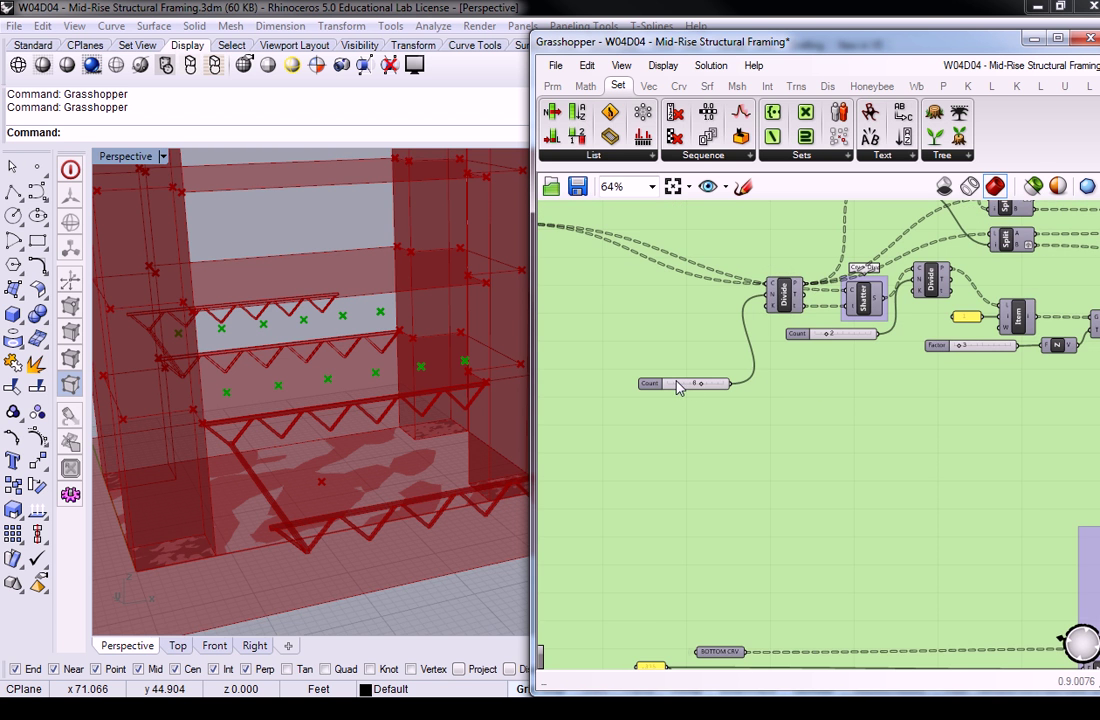
{"action": "scroll", "coordinate": [650, 390], "scroll_direction": "up", "scroll_amount": 3}
{"action": "left_click", "coordinate": [640, 395]}
{"action": "scroll", "coordinate": [640, 395], "scroll_direction": "down", "scroll_amount": 2}
{"action": "right_click_drag", "start_coordinate": [739, 333], "coordinate": [651, 310]}
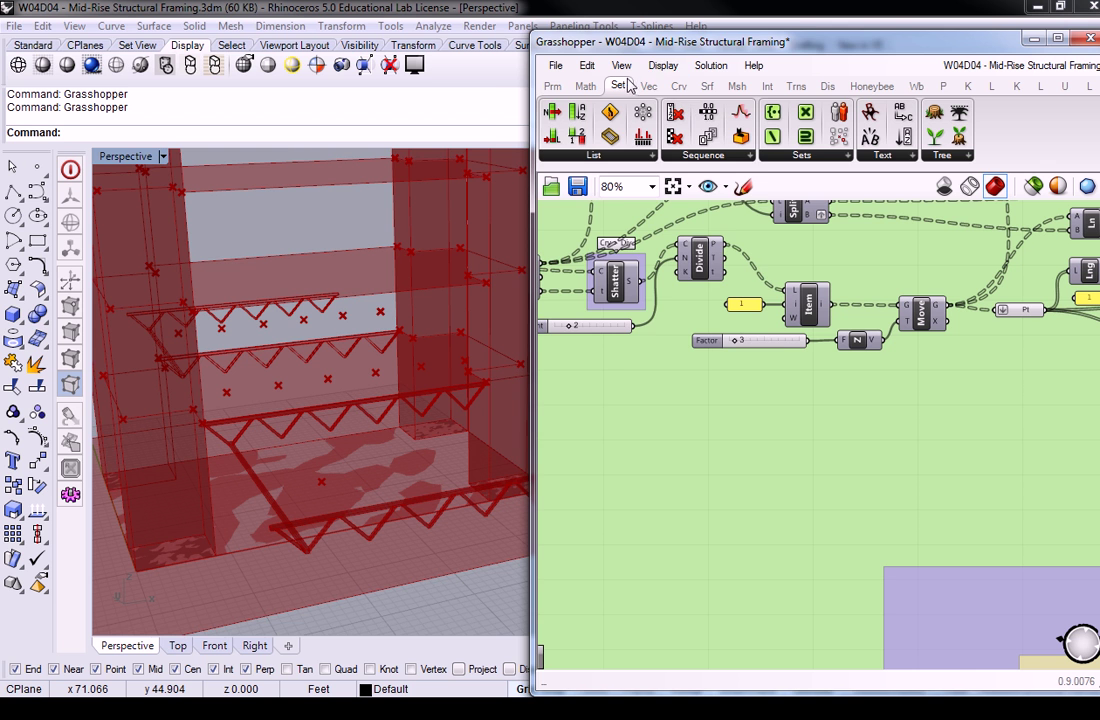
Add a Partition List component below the Pt parameter, fed by Pt as the list and the Divide component's Count slider as the size.
{"action": "left_click", "coordinate": [605, 155]}
{"action": "left_click", "coordinate": [598, 233]}
{"action": "left_click", "coordinate": [958, 370]}
{"action": "left_click_drag", "start_coordinate": [958, 370], "coordinate": [982, 383]}
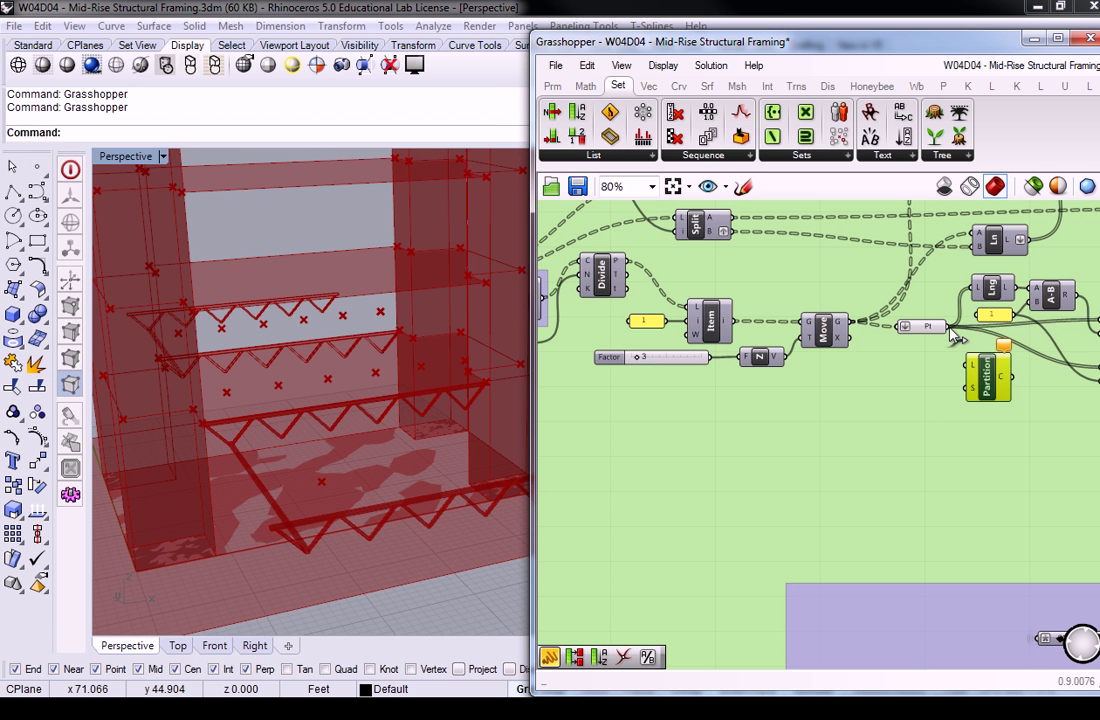
{"action": "scroll", "coordinate": [911, 386], "scroll_direction": "down", "scroll_amount": 3}
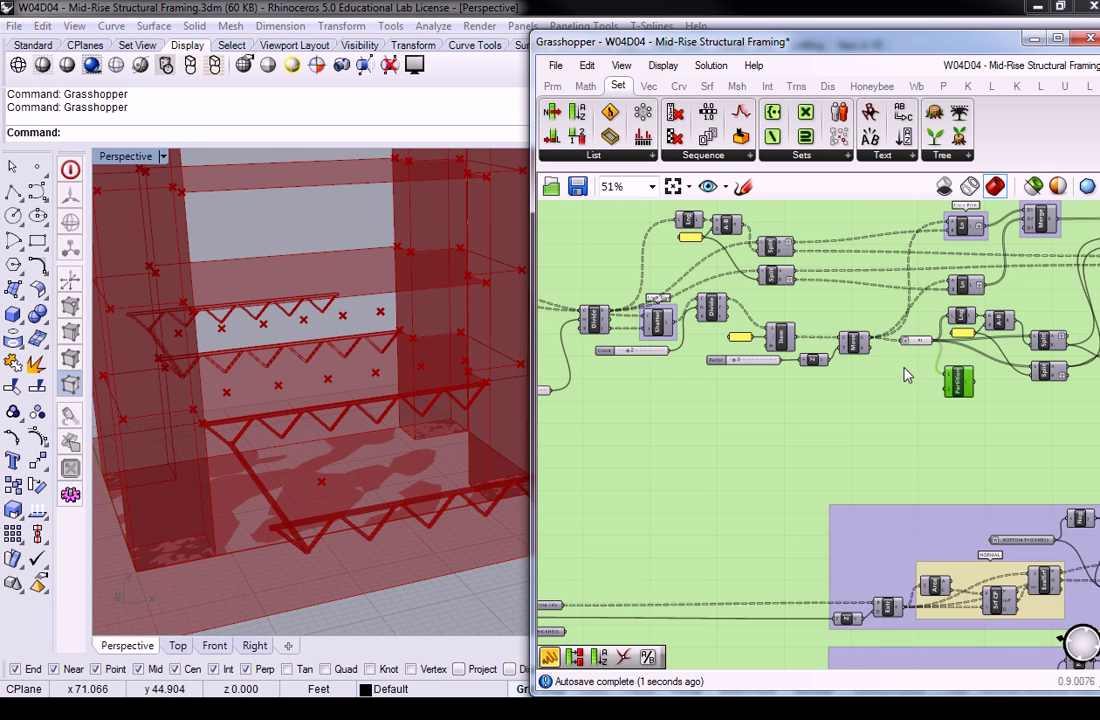
{"action": "left_click_drag", "start_coordinate": [631, 371], "coordinate": [1030, 362]}
{"action": "scroll", "coordinate": [1045, 352], "scroll_direction": "up", "scroll_amount": 2}
{"action": "scroll", "coordinate": [1058, 345], "scroll_direction": "up", "scroll_amount": 2}
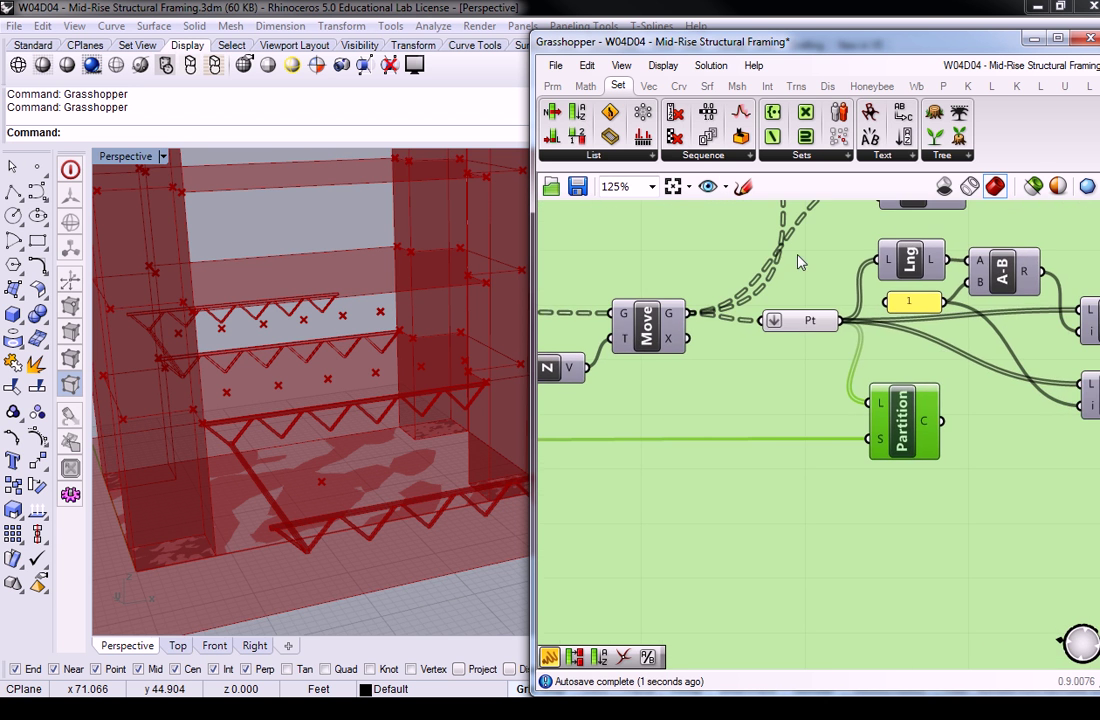
Read the Partition List output in a temporary panel, and delete the panel.
{"action": "left_click", "coordinate": [552, 86]}
{"action": "left_click_drag", "start_coordinate": [779, 136], "coordinate": [1014, 475]}
{"action": "right_click_drag", "start_coordinate": [1014, 475], "coordinate": [848, 383]}
{"action": "left_click_drag", "start_coordinate": [848, 383], "coordinate": [904, 396]}
{"action": "left_click_drag", "start_coordinate": [772, 327], "coordinate": [821, 394]}
{"action": "left_click_drag", "start_coordinate": [905, 446], "coordinate": [905, 660]}
{"action": "right_click_drag", "start_coordinate": [934, 514], "coordinate": [884, 396]}
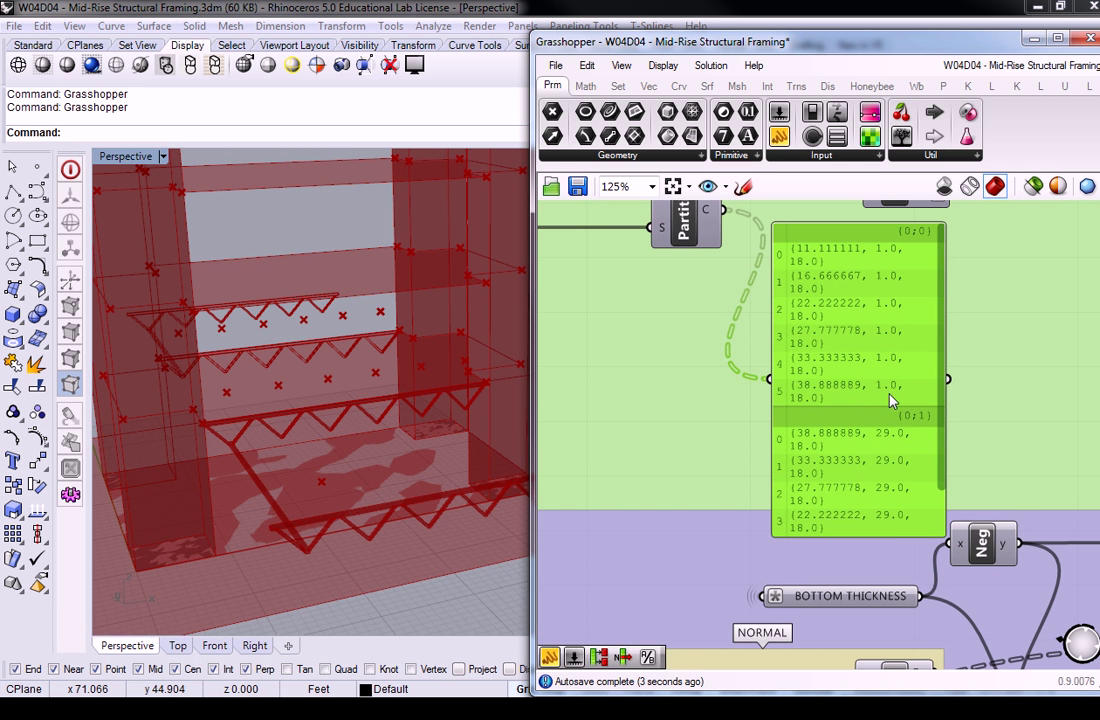
{"action": "key", "text": "Delete"}
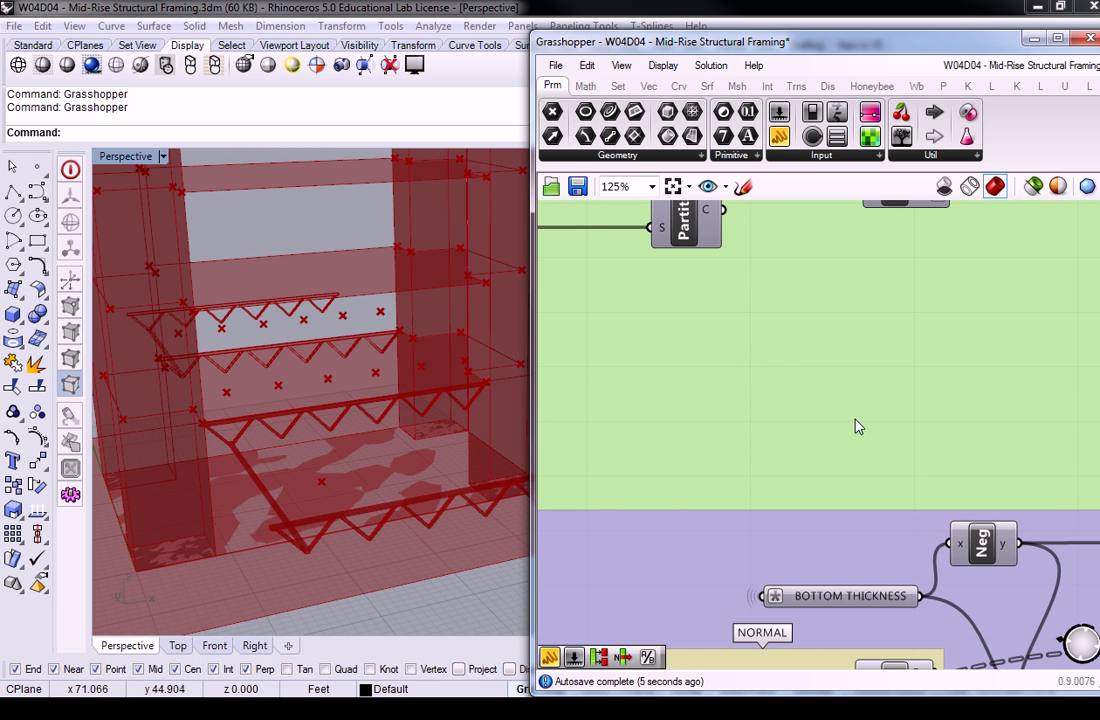
Lock the solver to pause recomputing of the definition.
{"action": "right_click_drag", "start_coordinate": [786, 263], "coordinate": [835, 484]}
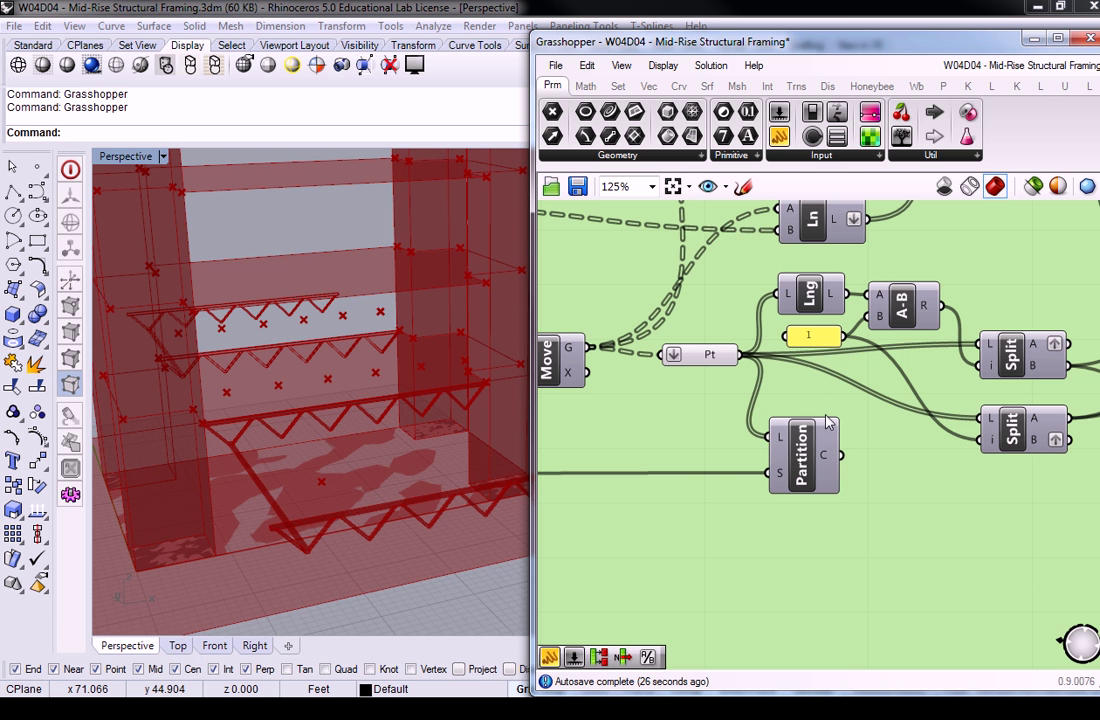
{"action": "right_click", "coordinate": [800, 382]}
{"action": "left_click", "coordinate": [727, 447]}
{"action": "scroll", "coordinate": [727, 447], "scroll_direction": "down", "scroll_amount": 8}
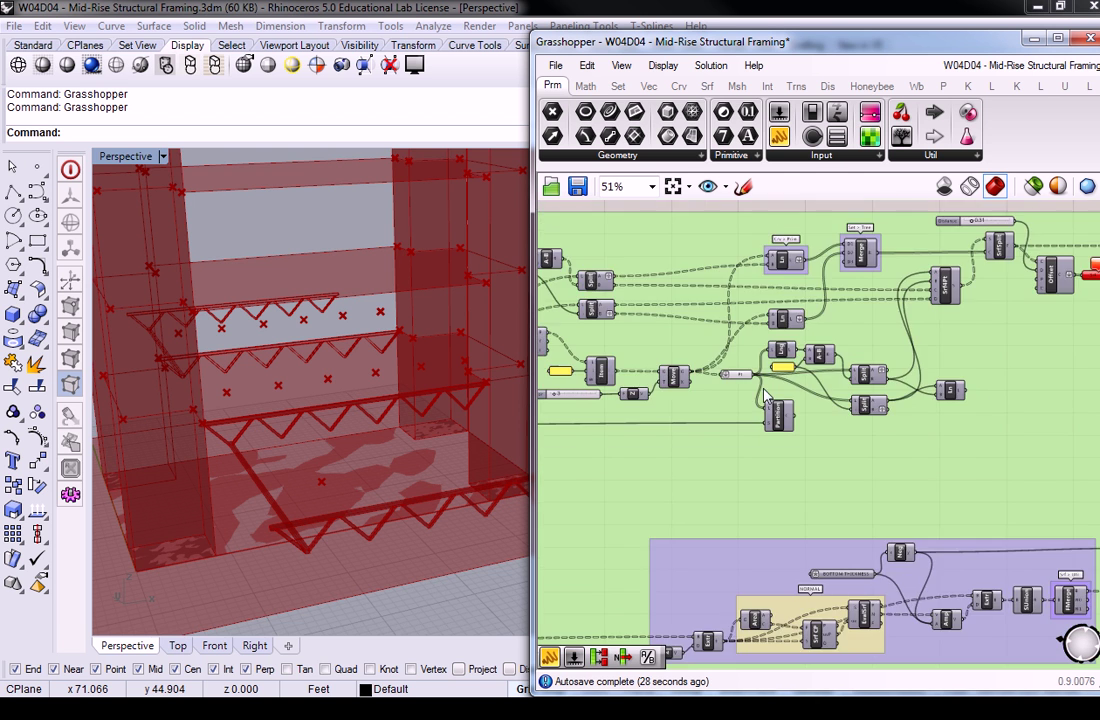
{"action": "right_click", "coordinate": [795, 236]}
{"action": "left_click", "coordinate": [855, 497]}
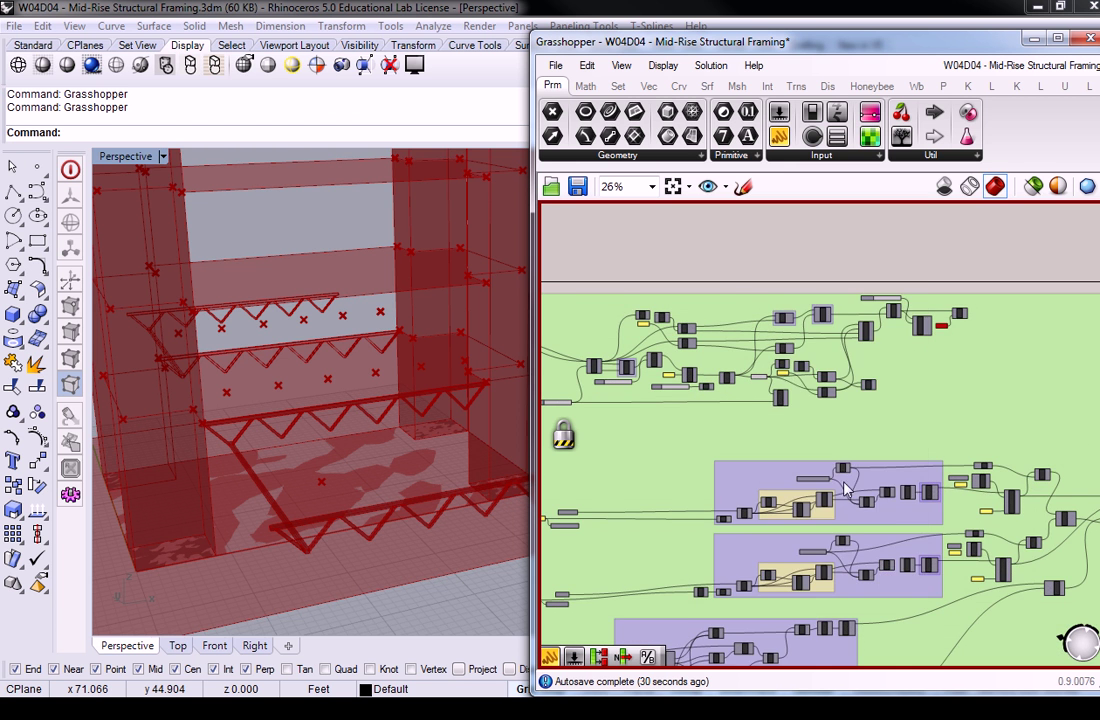
Place the Partition component beside Pt and reroute the Lng and both Split list inputs from Pt to the Partition output.
{"action": "scroll", "coordinate": [797, 345], "scroll_direction": "up", "scroll_amount": 6}
{"action": "right_click_drag", "start_coordinate": [797, 345], "coordinate": [830, 458]}
{"action": "left_click_drag", "start_coordinate": [845, 525], "coordinate": [817, 447]}
{"action": "left_click_drag", "start_coordinate": [745, 413], "coordinate": [674, 437]}
{"action": "left_click_drag", "start_coordinate": [818, 465], "coordinate": [817, 331]}
{"action": "right_click_drag", "start_coordinate": [853, 462], "coordinate": [686, 418]}
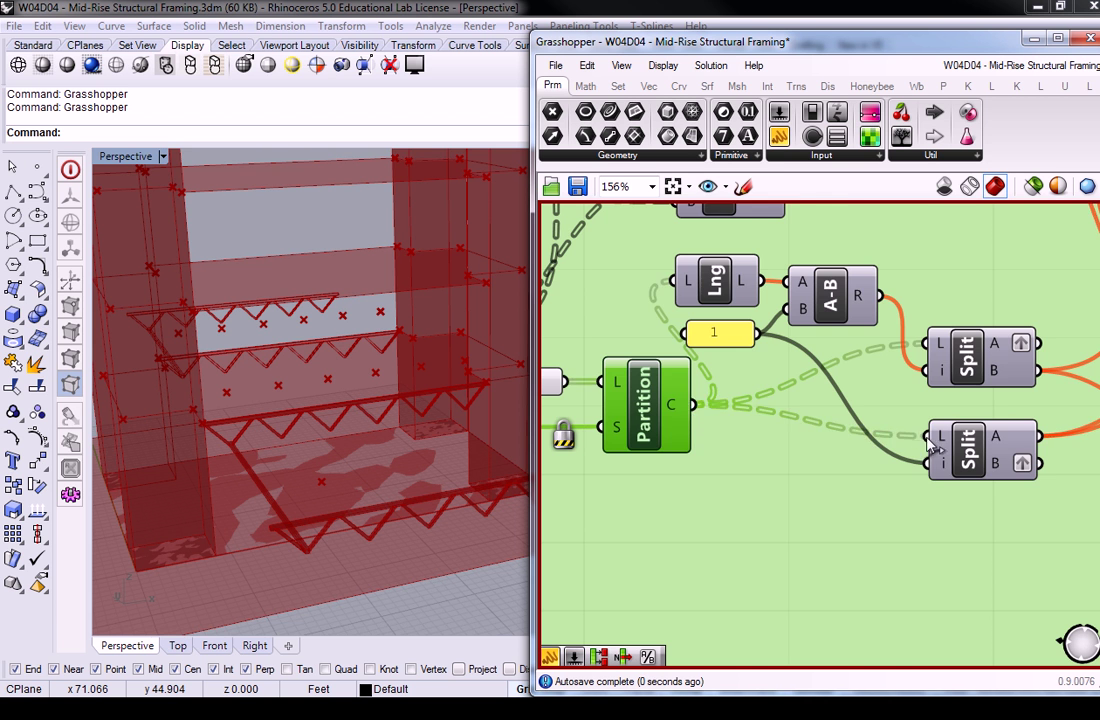
Unlock the solver so the rewired definition recomputes.
{"action": "scroll", "coordinate": [759, 413], "scroll_direction": "down", "scroll_amount": 3}
{"action": "right_click_drag", "start_coordinate": [553, 427], "coordinate": [707, 432]}
{"action": "right_click", "coordinate": [707, 432]}
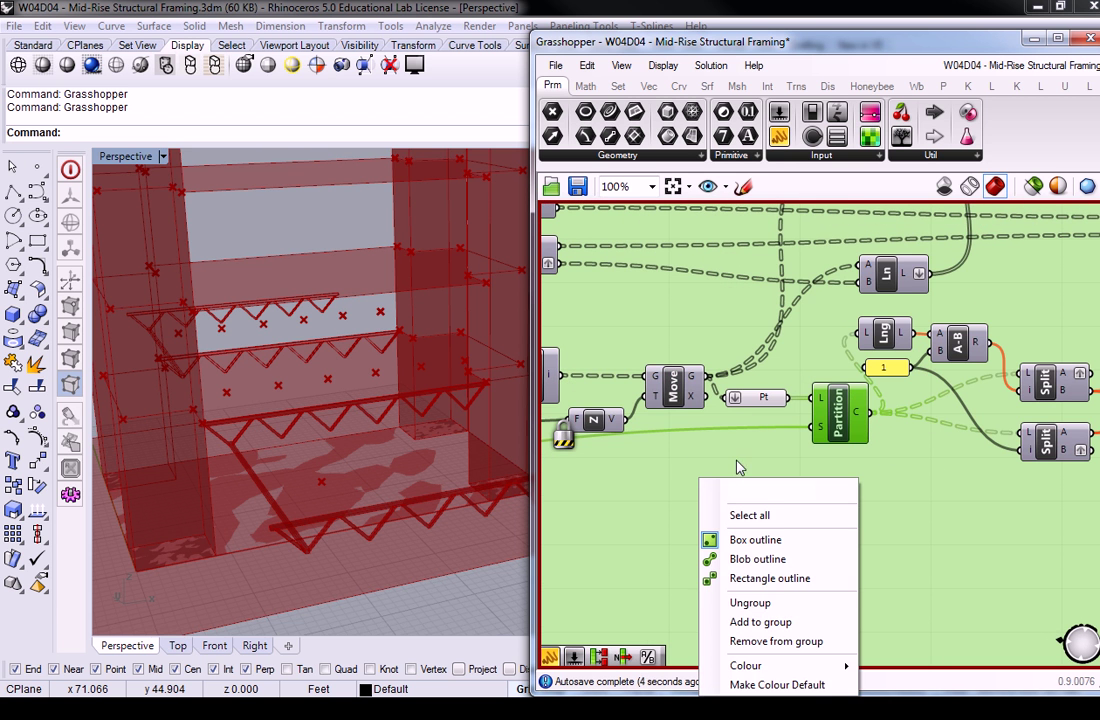
{"action": "scroll", "coordinate": [777, 445], "scroll_direction": "down", "scroll_amount": 4}
{"action": "right_click", "coordinate": [777, 445]}
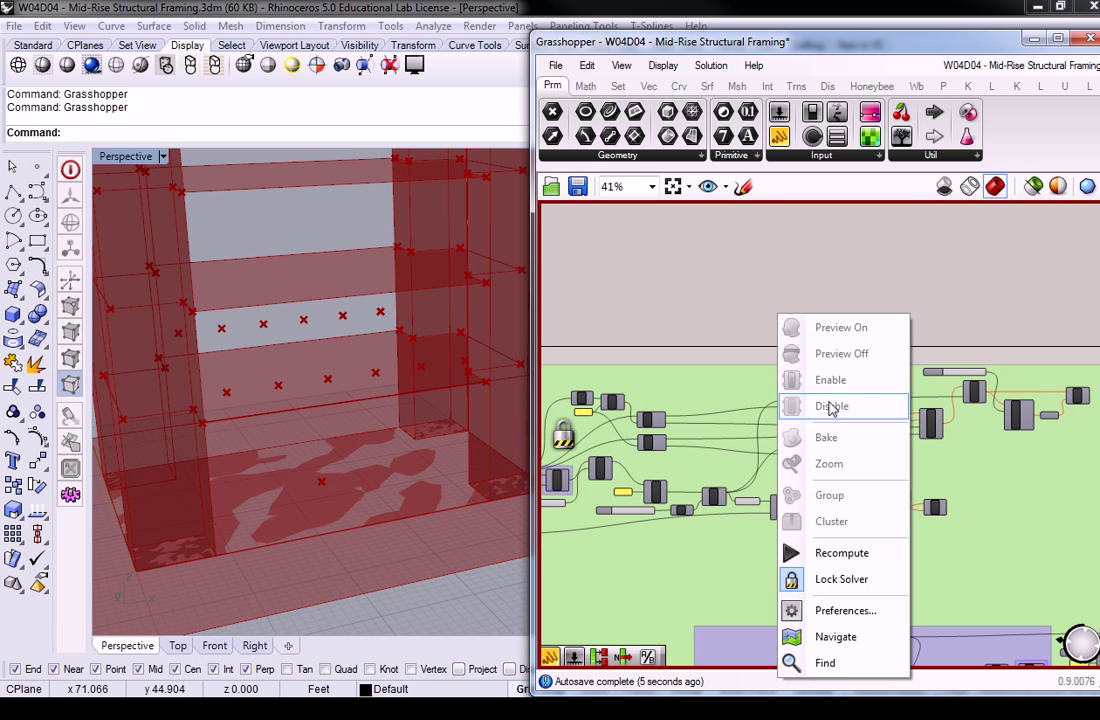
{"action": "left_click", "coordinate": [835, 554]}
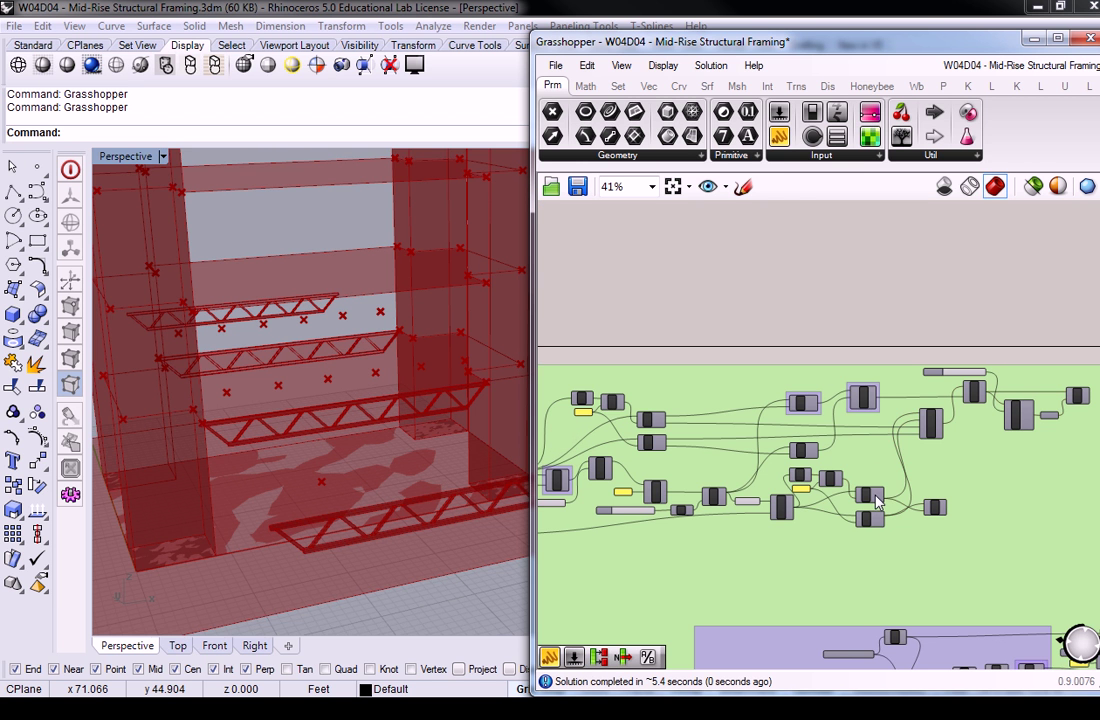
Examine the recomputed trusses in the perspective view and the upper Split component that feeds them.
{"action": "right_click_drag", "start_coordinate": [865, 497], "coordinate": [853, 453]}
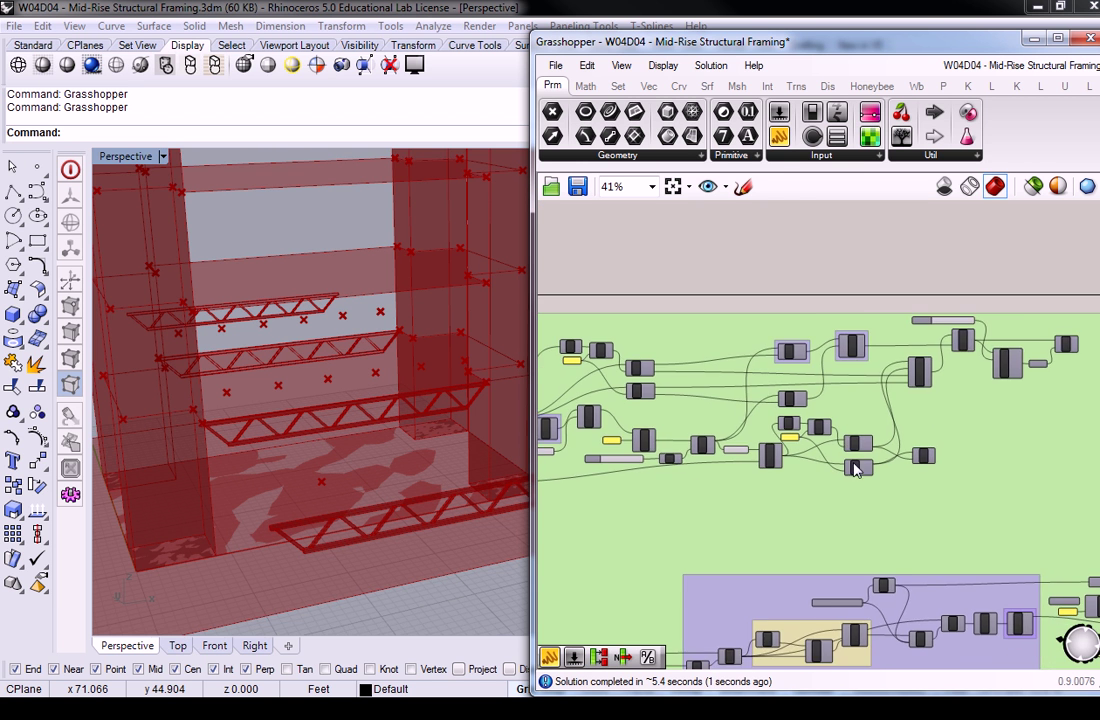
{"action": "scroll", "coordinate": [853, 453], "scroll_direction": "up", "scroll_amount": 6}
{"action": "right_click_drag", "start_coordinate": [454, 310], "coordinate": [344, 400]}
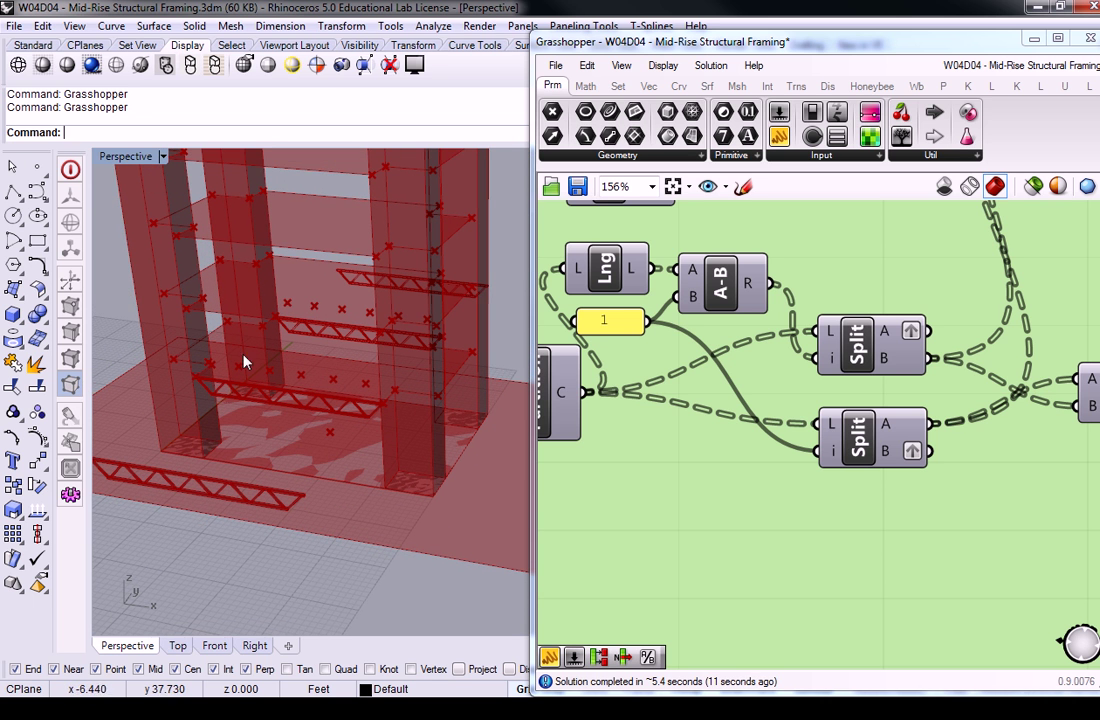
{"action": "right_click_drag", "start_coordinate": [243, 395], "coordinate": [360, 340]}
{"action": "left_click", "coordinate": [873, 346]}
{"action": "scroll", "coordinate": [873, 346], "scroll_direction": "down", "scroll_amount": 1}
{"action": "right_click_drag", "start_coordinate": [474, 380], "coordinate": [327, 395]}
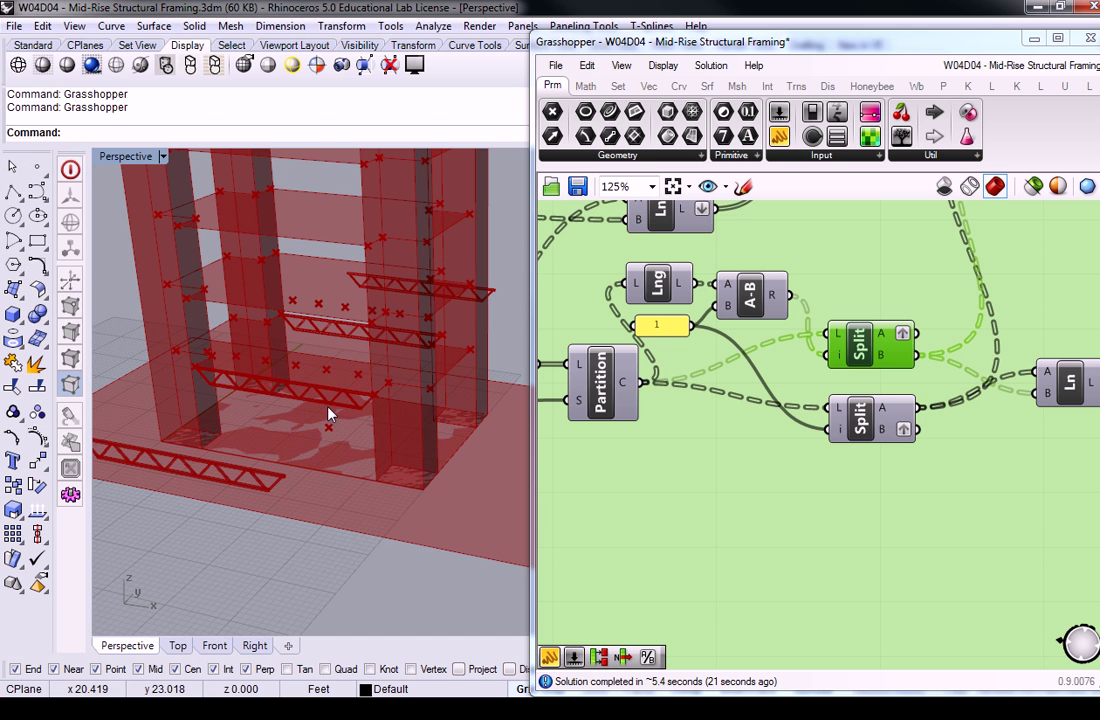
{"action": "scroll", "coordinate": [425, 375], "scroll_direction": "down", "scroll_amount": 3}
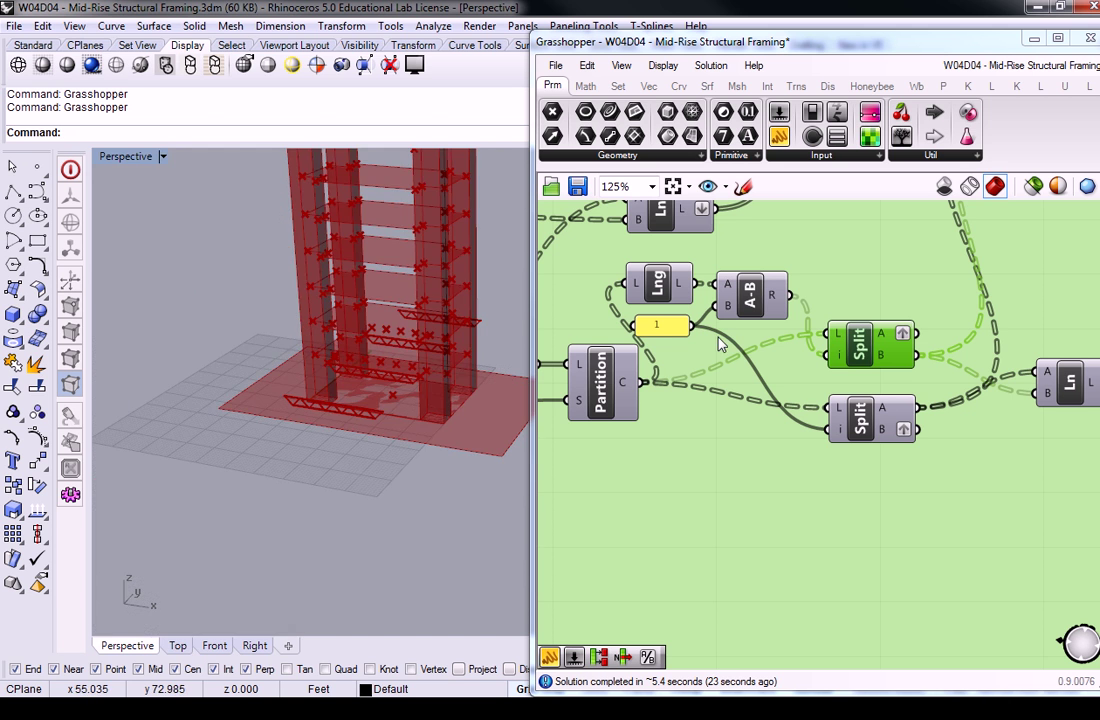
Turn on the preview of the last FMerge component, just before the axis rotation, and check its trusses in the model.
{"action": "scroll", "coordinate": [770, 323], "scroll_direction": "down", "scroll_amount": 2}
{"action": "scroll", "coordinate": [770, 323], "scroll_direction": "down", "scroll_amount": 6}
{"action": "right_click_drag", "start_coordinate": [870, 372], "coordinate": [1002, 412]}
{"action": "right_click_drag", "start_coordinate": [920, 430], "coordinate": [889, 434]}
{"action": "scroll", "coordinate": [889, 423], "scroll_direction": "up", "scroll_amount": 7}
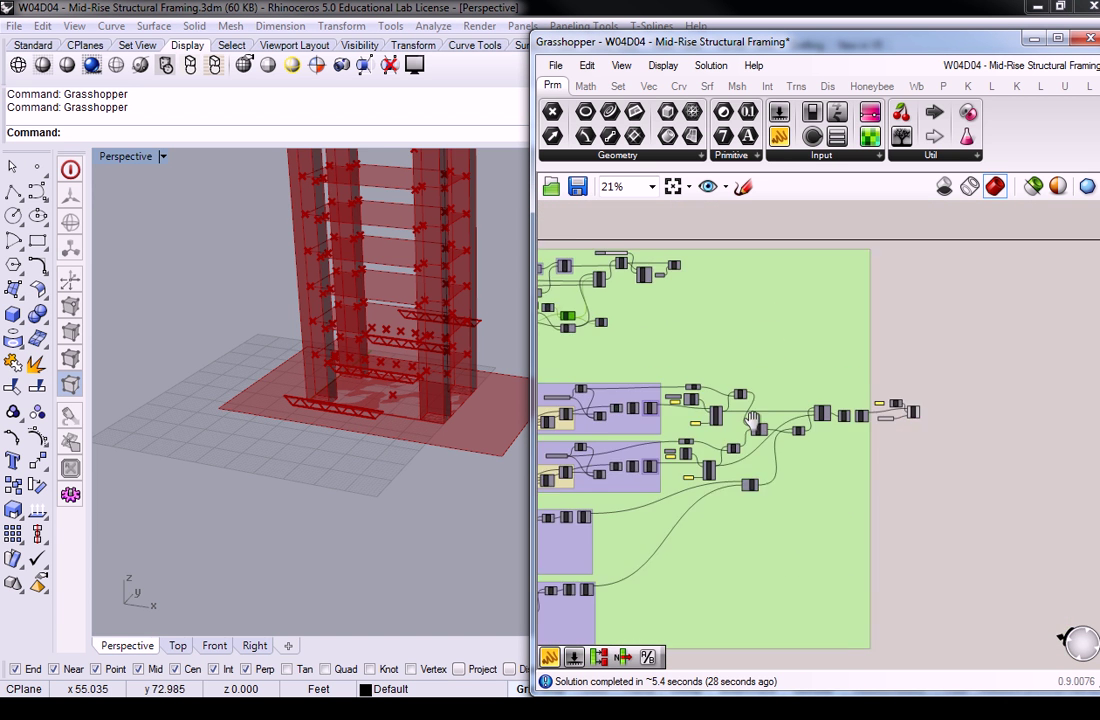
{"action": "scroll", "coordinate": [953, 391], "scroll_direction": "up", "scroll_amount": 1}
{"action": "right_click_drag", "start_coordinate": [953, 391], "coordinate": [845, 424]}
{"action": "left_click", "coordinate": [662, 456]}
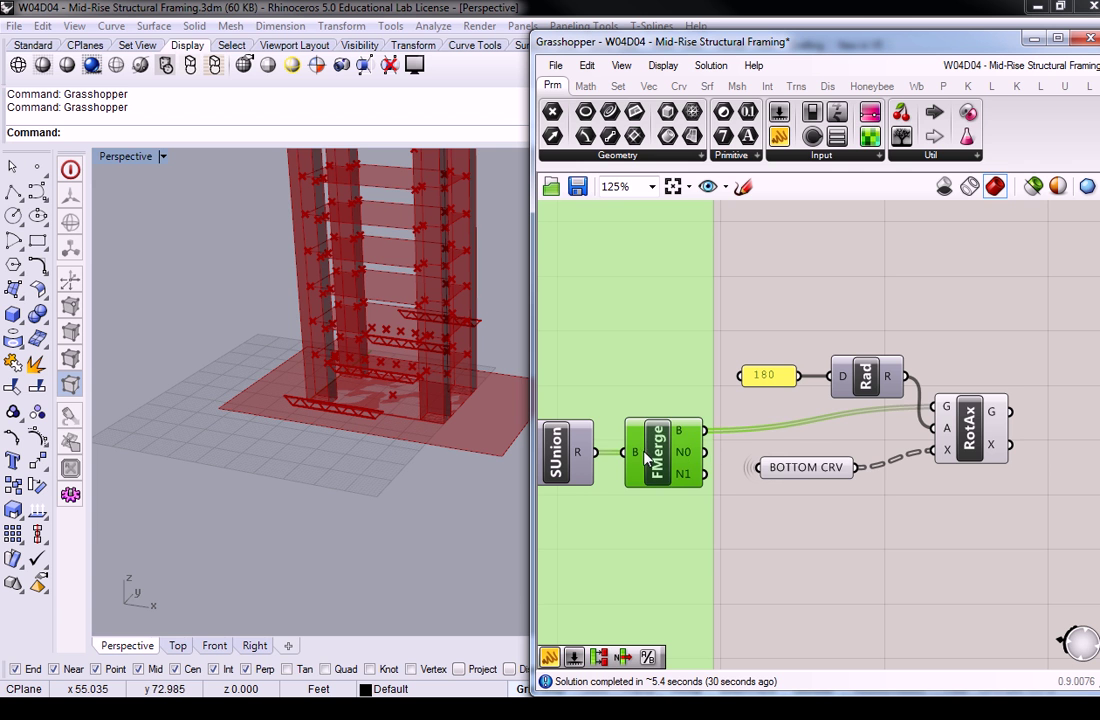
{"action": "right_click", "coordinate": [664, 458]}
{"action": "left_click", "coordinate": [700, 487]}
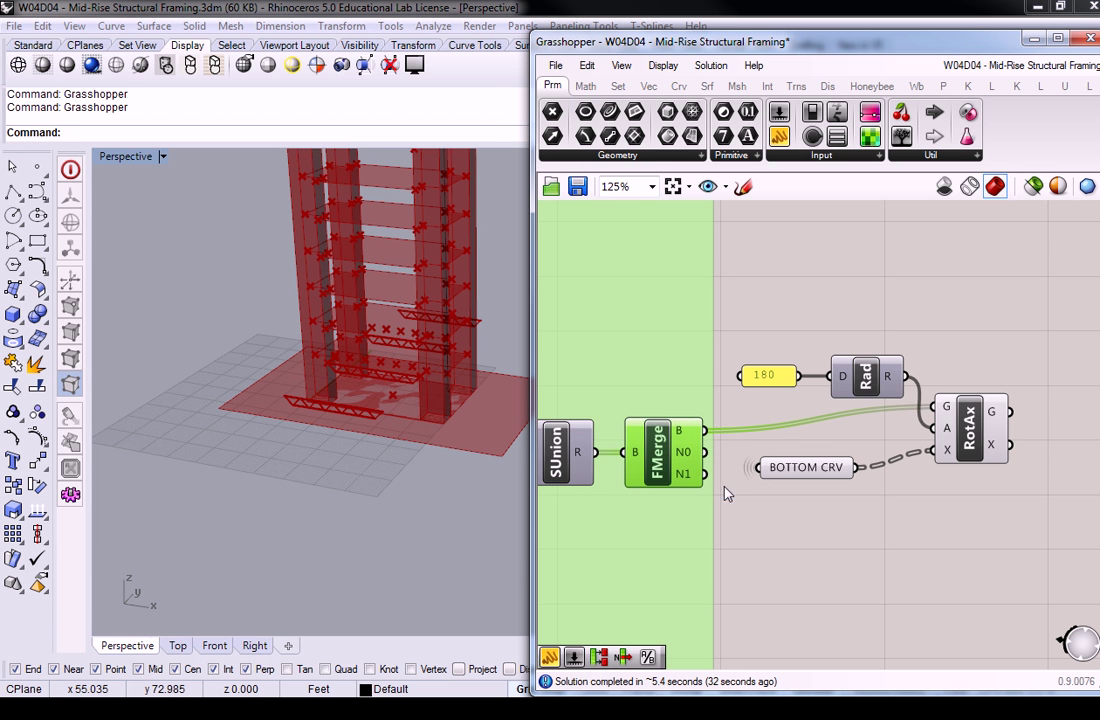
{"action": "right_click_drag", "start_coordinate": [372, 356], "coordinate": [482, 362]}
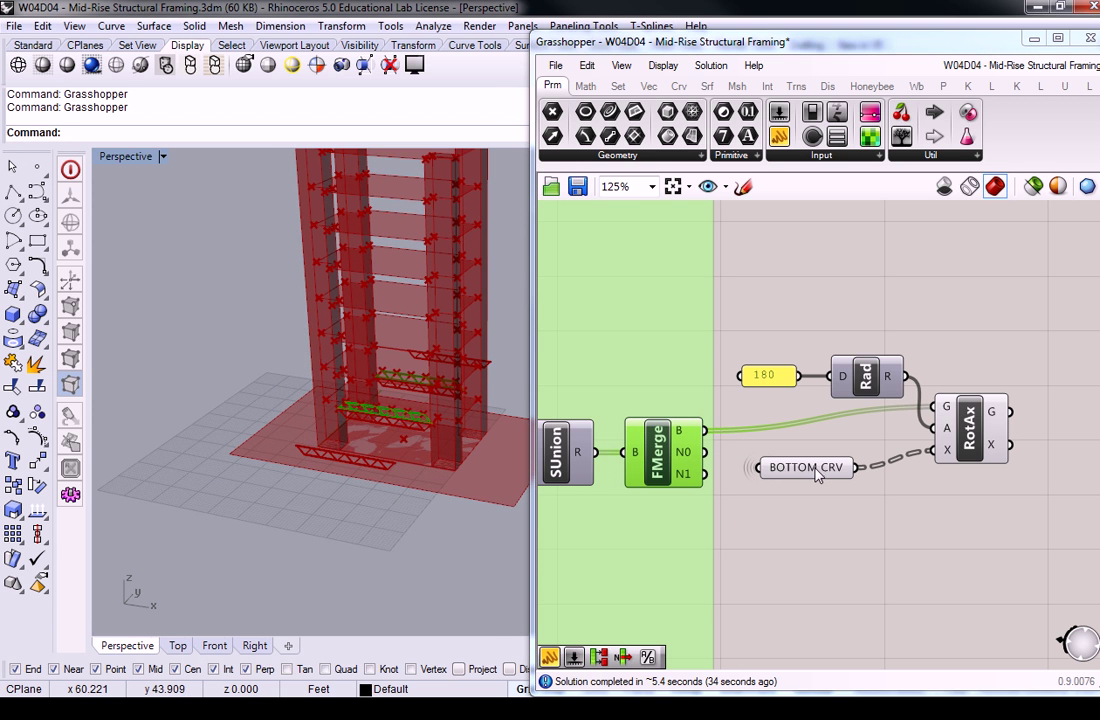
Flatten the BOTTOM CRV parameter feeding the RotAx component's axis input and check the rotated trusses in the model.
{"action": "left_click", "coordinate": [845, 470]}
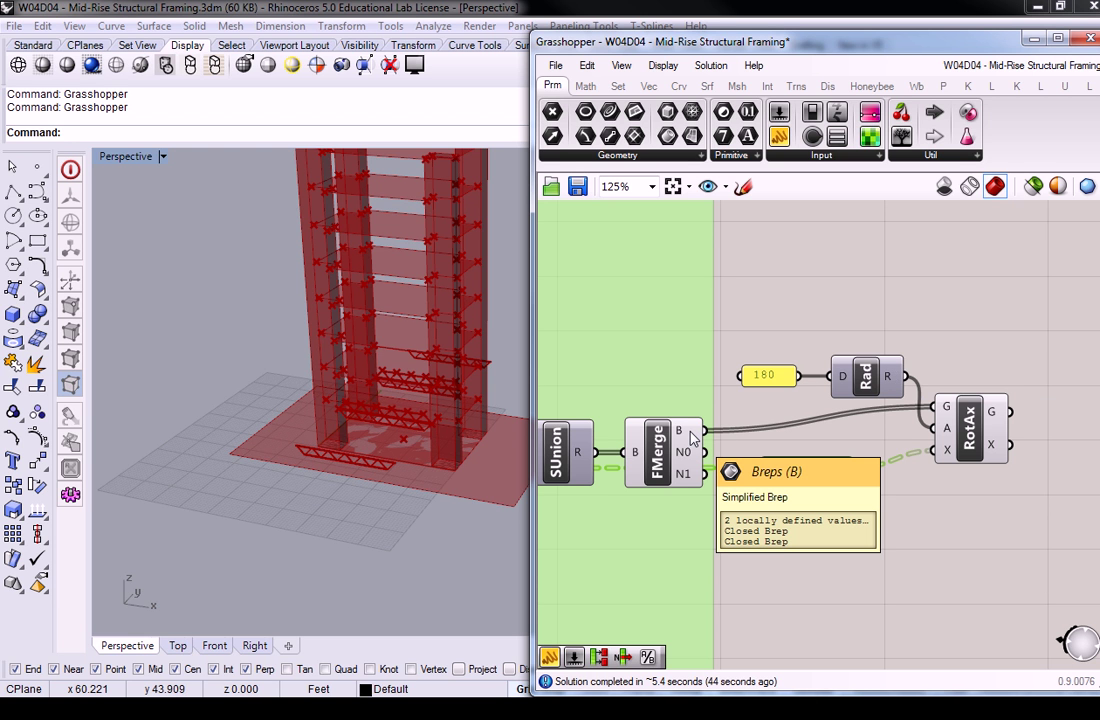
{"action": "right_click_drag", "start_coordinate": [874, 418], "coordinate": [822, 400]}
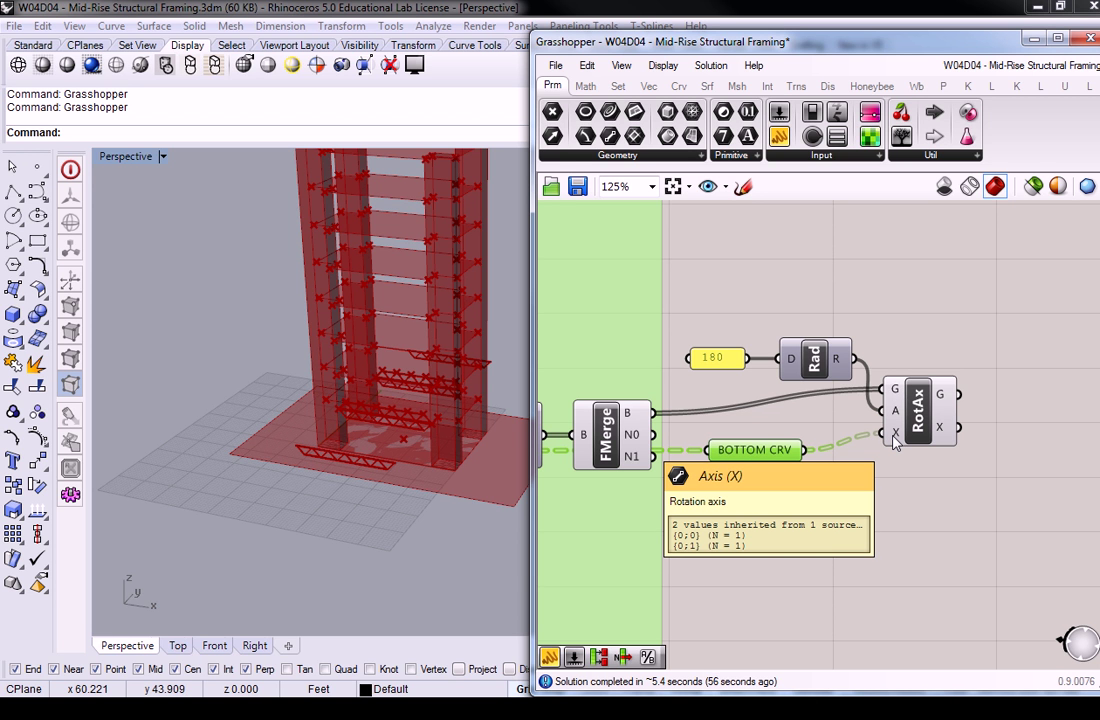
{"action": "left_click", "coordinate": [766, 303]}
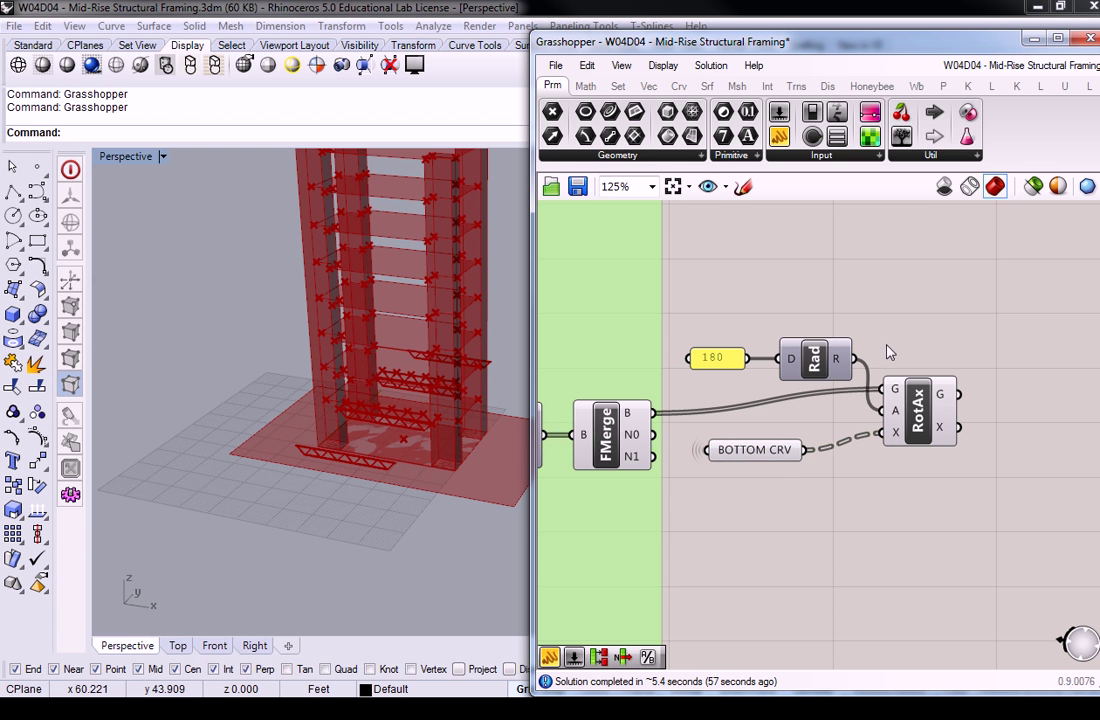
{"action": "right_click", "coordinate": [797, 452]}
{"action": "left_click", "coordinate": [845, 441]}
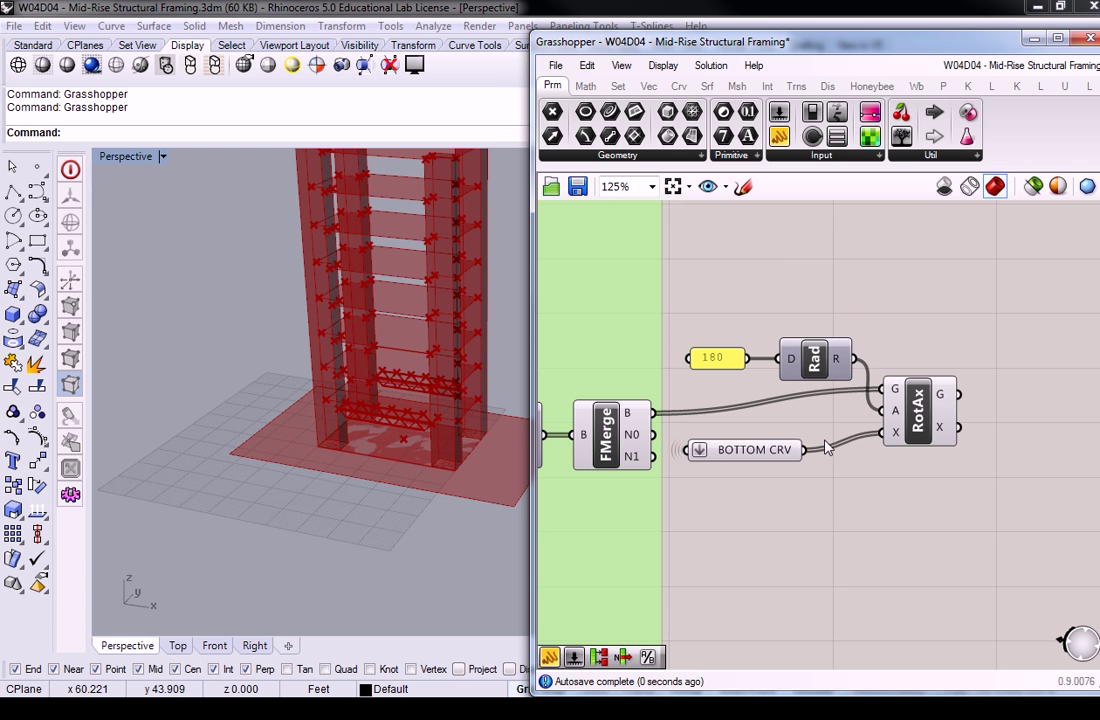
{"action": "scroll", "coordinate": [437, 395], "scroll_direction": "up", "scroll_amount": 6}
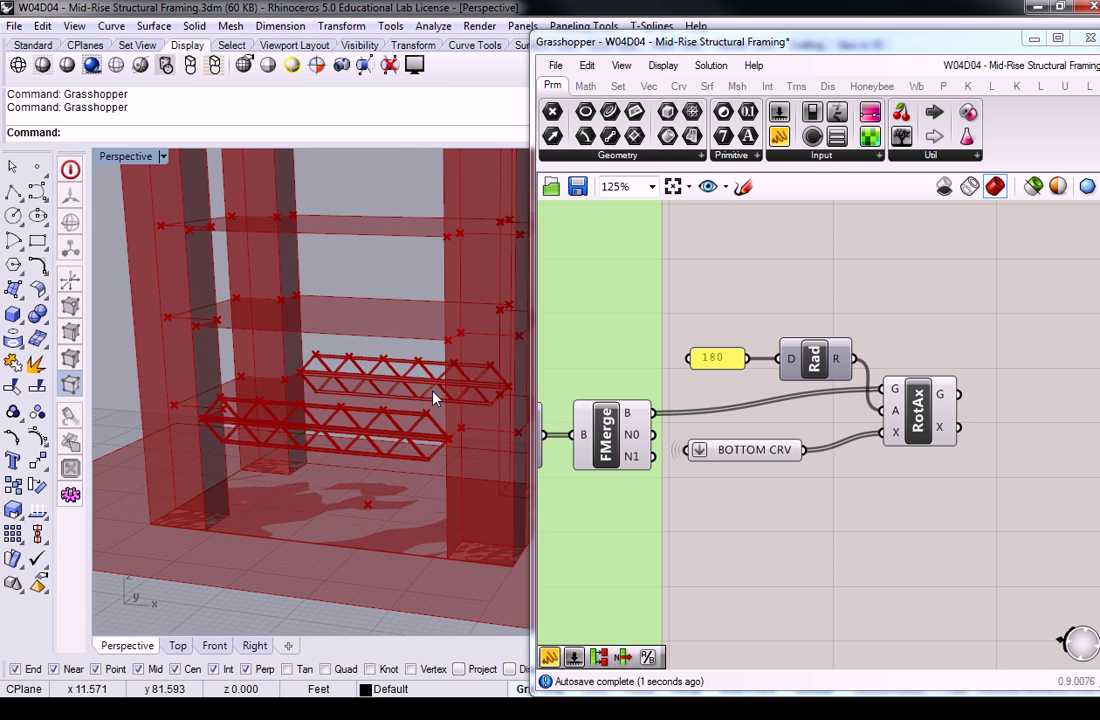
Turn off the preview of the last FMerge component, just before the axis rotation.
{"action": "right_click", "coordinate": [626, 432]}
{"action": "left_click", "coordinate": [660, 466]}
{"action": "scroll", "coordinate": [470, 370], "scroll_direction": "down", "scroll_amount": 5}
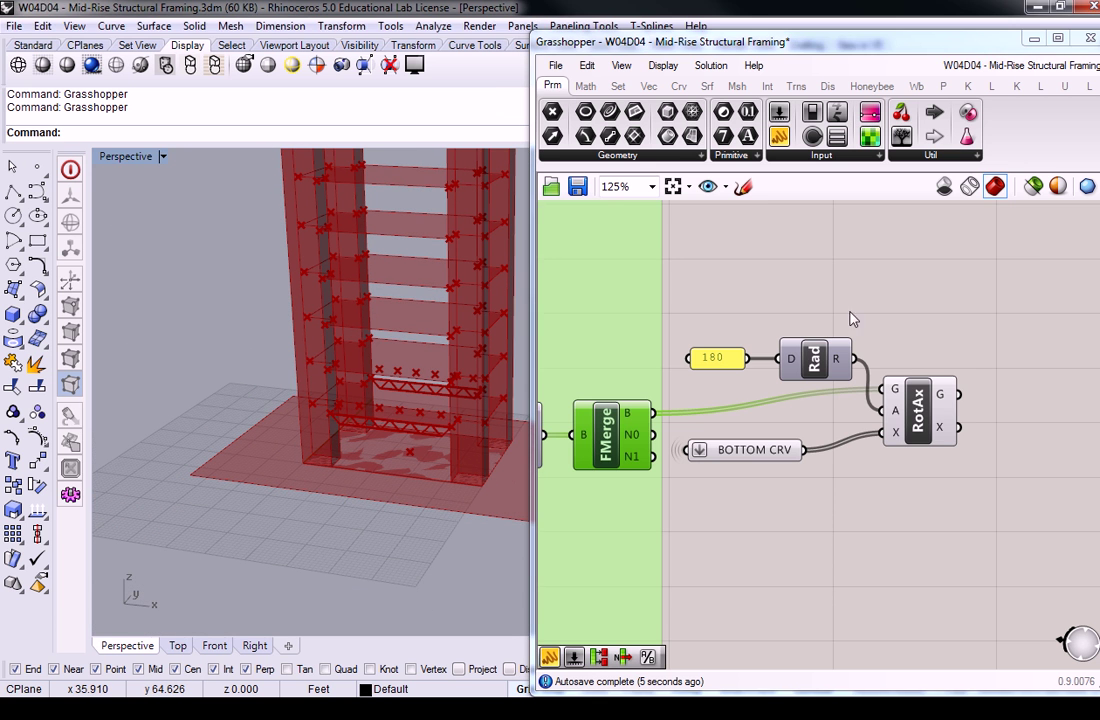
Turn off the preview of the components near the top of the green group that display the points above the two trusses.
{"action": "scroll", "coordinate": [740, 260], "scroll_direction": "down", "scroll_amount": 6}
{"action": "right_click_drag", "start_coordinate": [724, 265], "coordinate": [862, 345]}
{"action": "scroll", "coordinate": [803, 243], "scroll_direction": "up", "scroll_amount": 4}
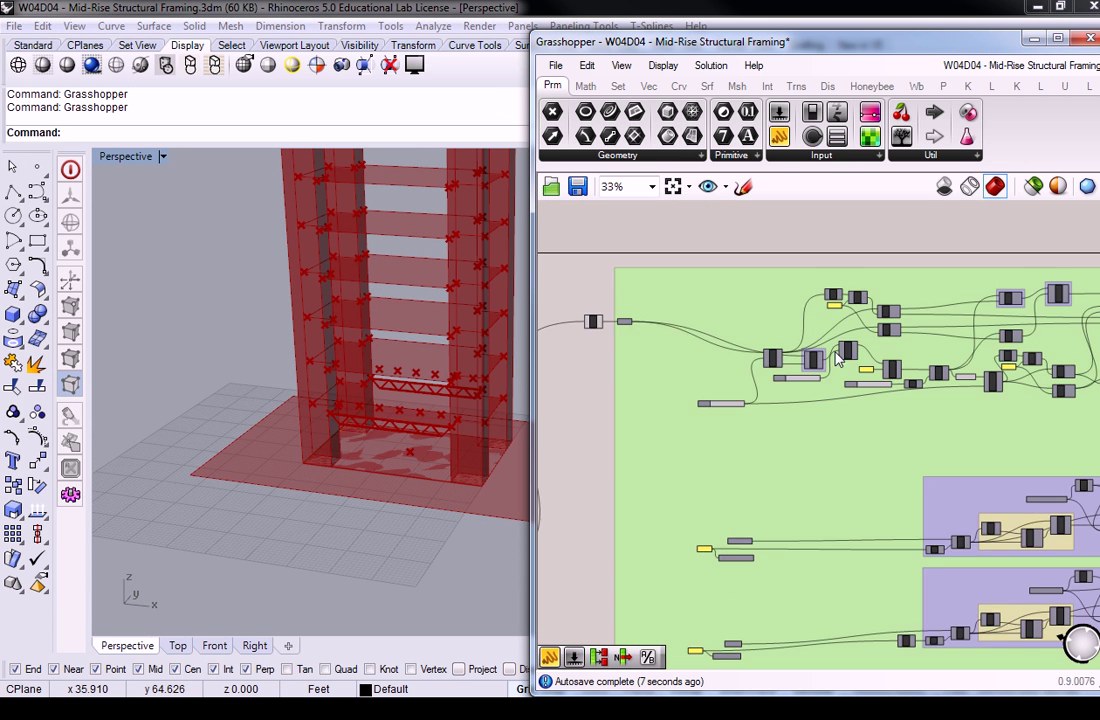
{"action": "left_click", "coordinate": [858, 414]}
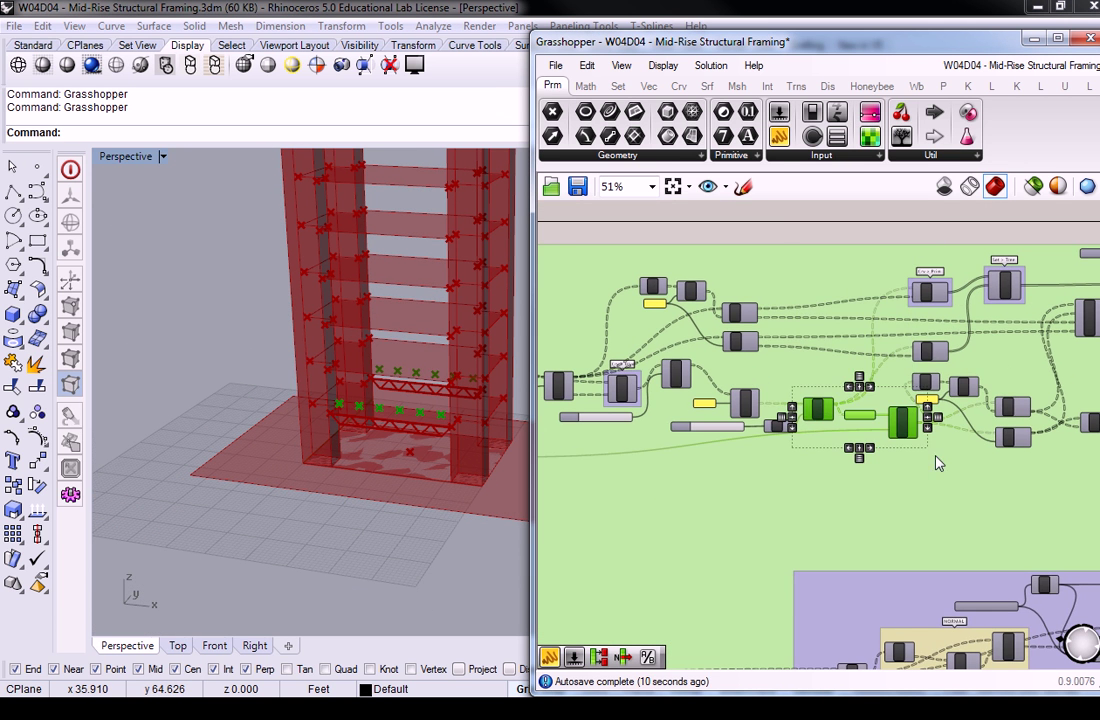
{"action": "right_click", "coordinate": [866, 414]}
{"action": "left_click", "coordinate": [918, 298]}
Select the RotAx component and examine its rotated trusses on both sides of the building in the perspective view.
{"action": "scroll", "coordinate": [855, 241], "scroll_direction": "down", "scroll_amount": 3}
{"action": "right_click_drag", "start_coordinate": [855, 241], "coordinate": [610, 215]}
{"action": "right_click_drag", "start_coordinate": [936, 470], "coordinate": [766, 400]}
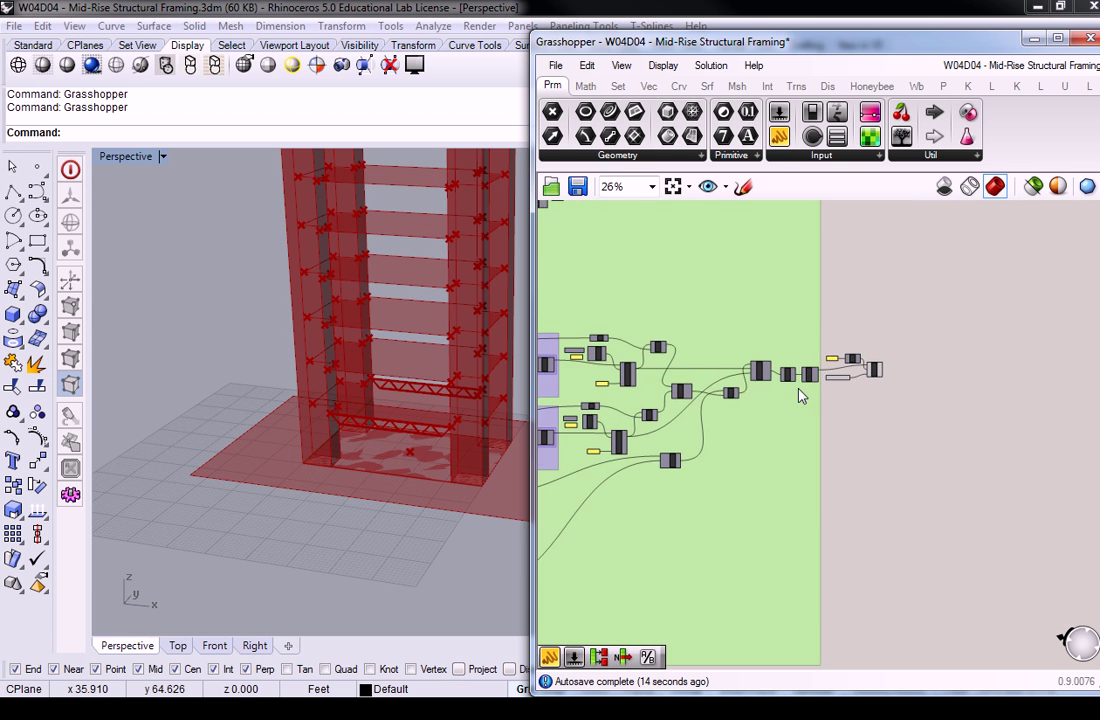
{"action": "scroll", "coordinate": [945, 372], "scroll_direction": "up", "scroll_amount": 6}
{"action": "left_click", "coordinate": [945, 372]}
{"action": "scroll", "coordinate": [300, 380], "scroll_direction": "up", "scroll_amount": 5}
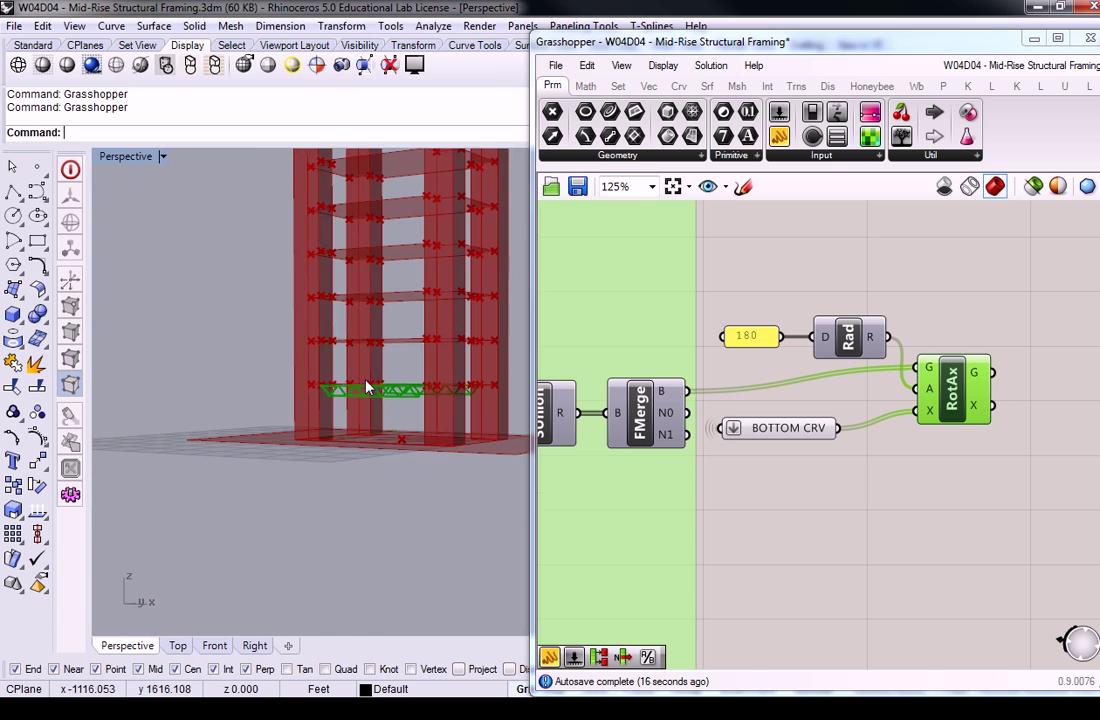
{"action": "scroll", "coordinate": [414, 455], "scroll_direction": "down", "scroll_amount": 2}
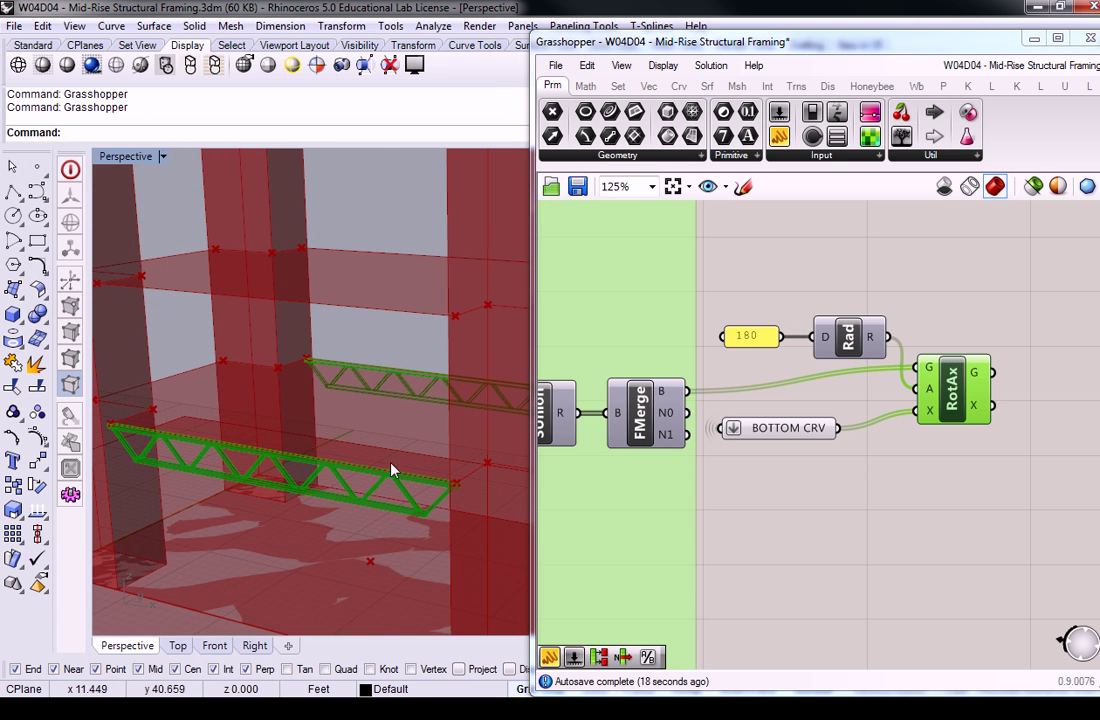
{"action": "scroll", "coordinate": [394, 468], "scroll_direction": "down", "scroll_amount": 4}
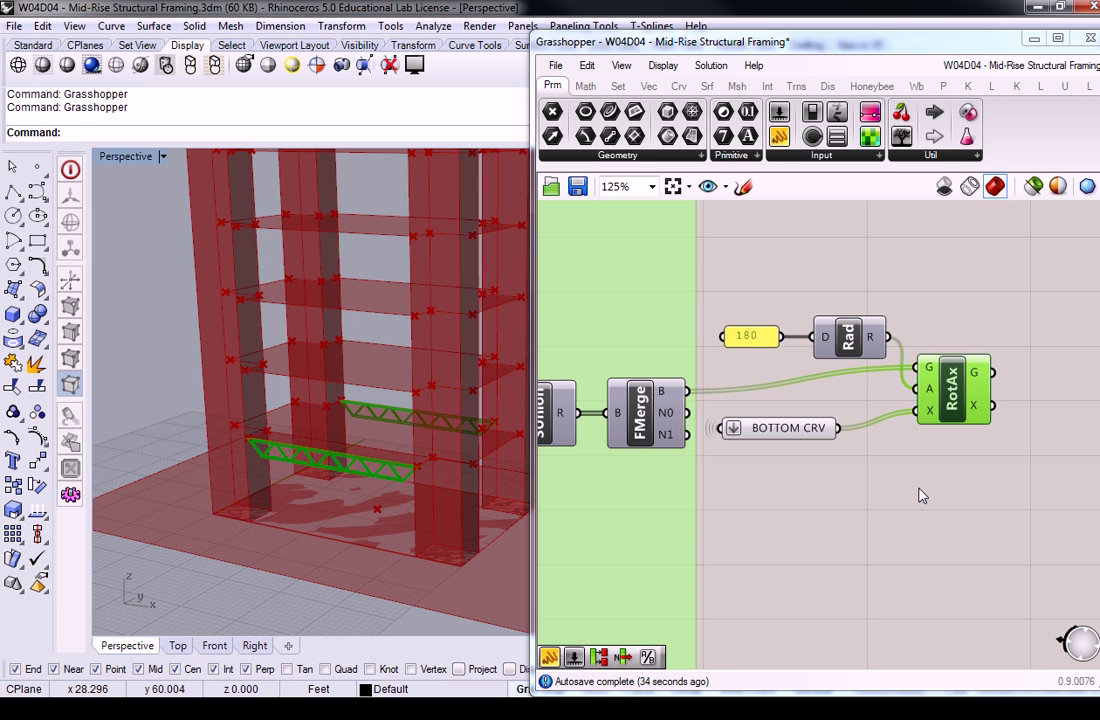
Add the indices 2, 3, 4 and 5 on separate lines to the panel feeding the Item component just before the green group.
{"action": "scroll", "coordinate": [901, 555], "scroll_direction": "down", "scroll_amount": 5}
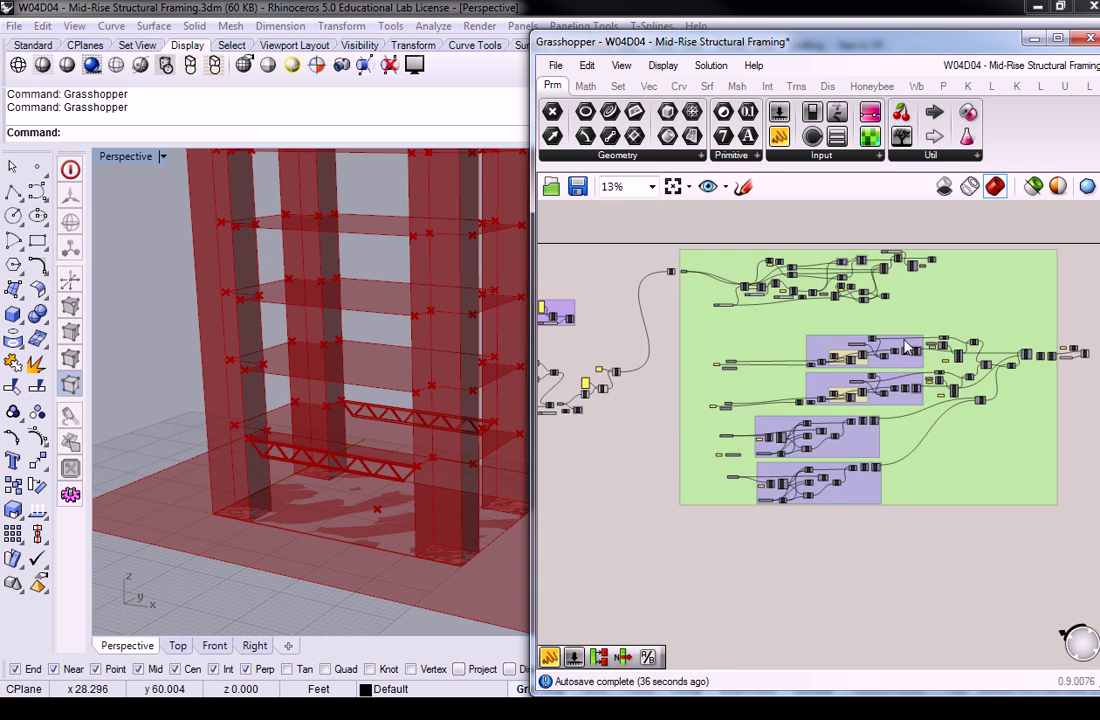
{"action": "scroll", "coordinate": [622, 323], "scroll_direction": "up", "scroll_amount": 5}
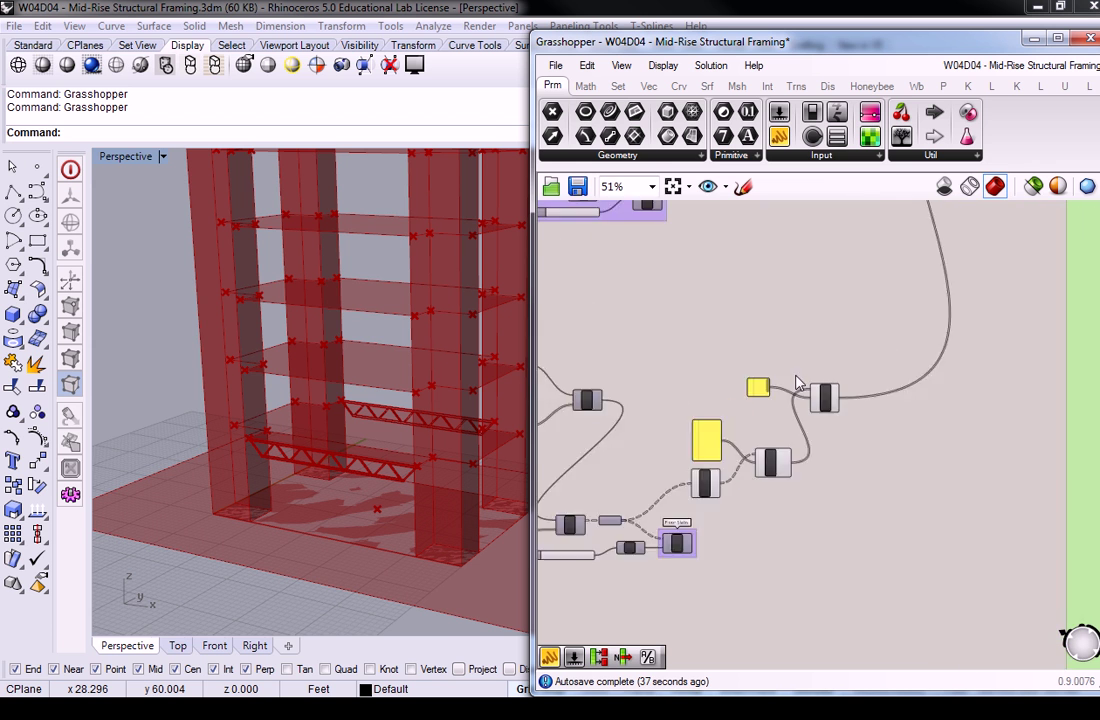
{"action": "double_click", "coordinate": [729, 454]}
{"action": "left_click", "coordinate": [724, 420]}
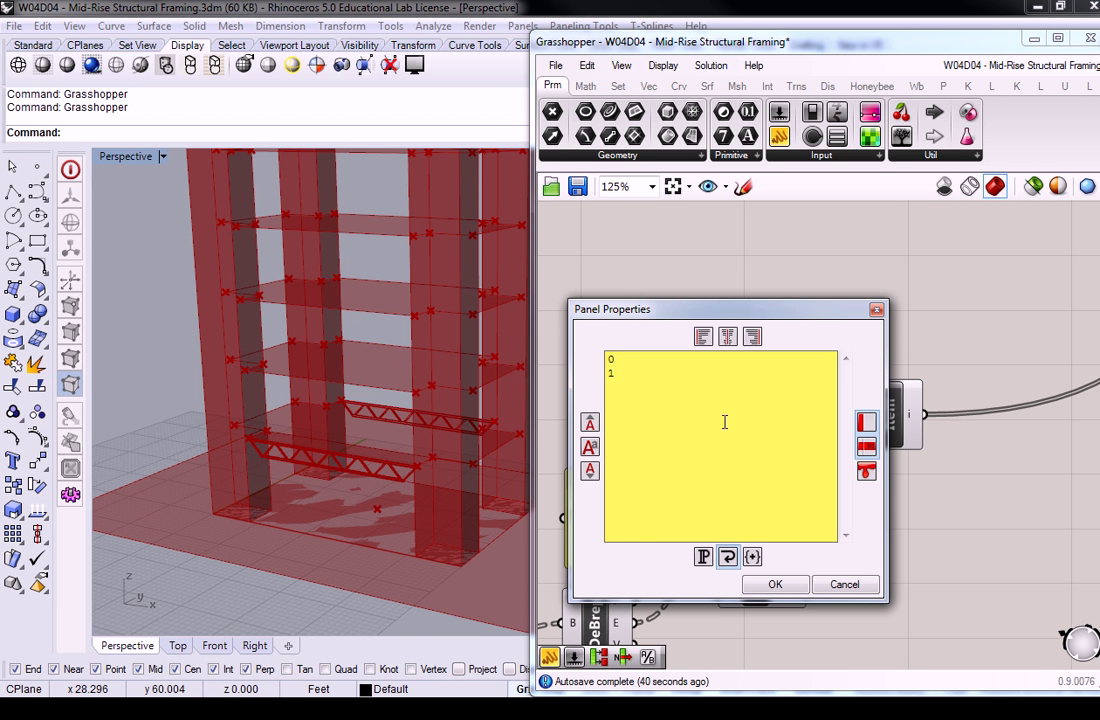
{"action": "key", "text": "Return"}
{"action": "type", "text": "2"}
{"action": "key", "text": "Return"}
{"action": "type", "text": "3"}
{"action": "key", "text": "Return"}
{"action": "type", "text": "4"}
{"action": "key", "text": "Return"}
{"action": "type", "text": "5"}
{"action": "left_click", "coordinate": [777, 584]}
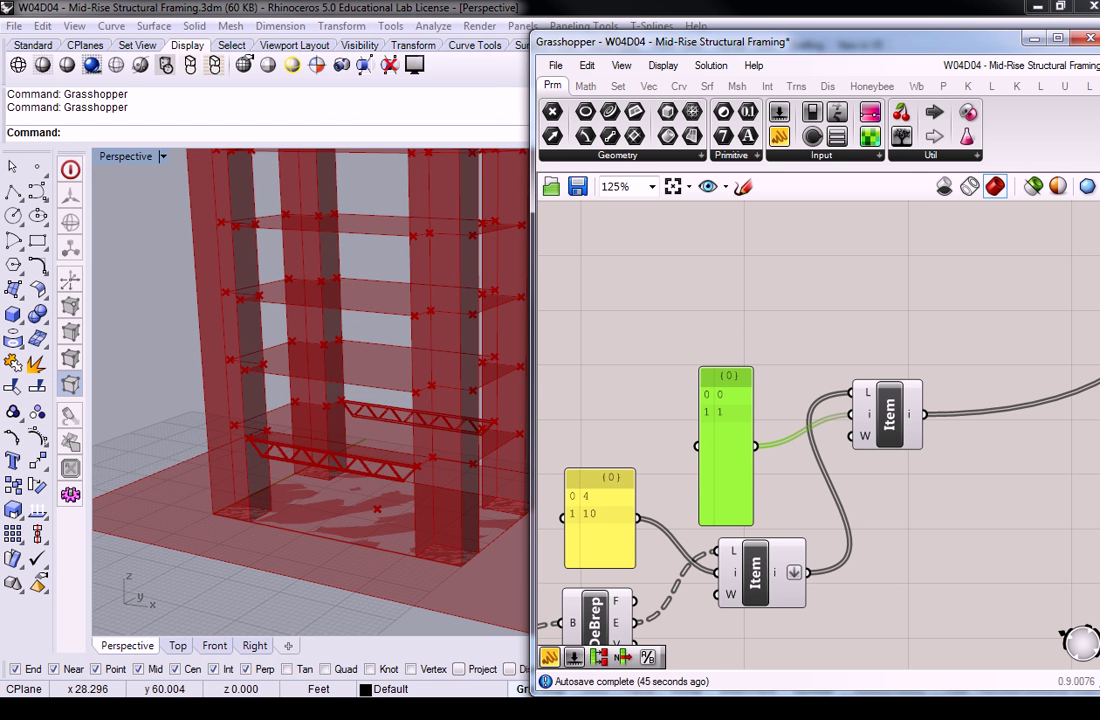
Examine the index panel and the trusses generated on both sides of the lower floors in the perspective view.
{"action": "right_click_drag", "start_coordinate": [806, 280], "coordinate": [896, 290]}
{"action": "right_click_drag", "start_coordinate": [228, 319], "coordinate": [277, 336]}
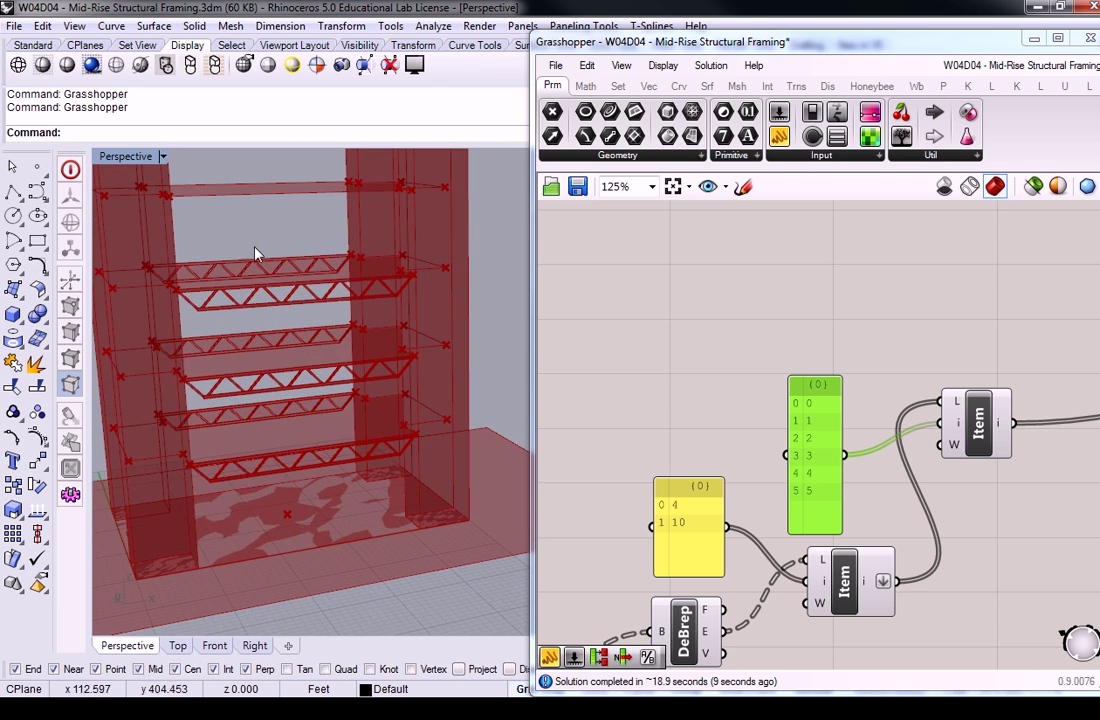
{"action": "right_click_drag", "start_coordinate": [320, 295], "coordinate": [408, 340]}
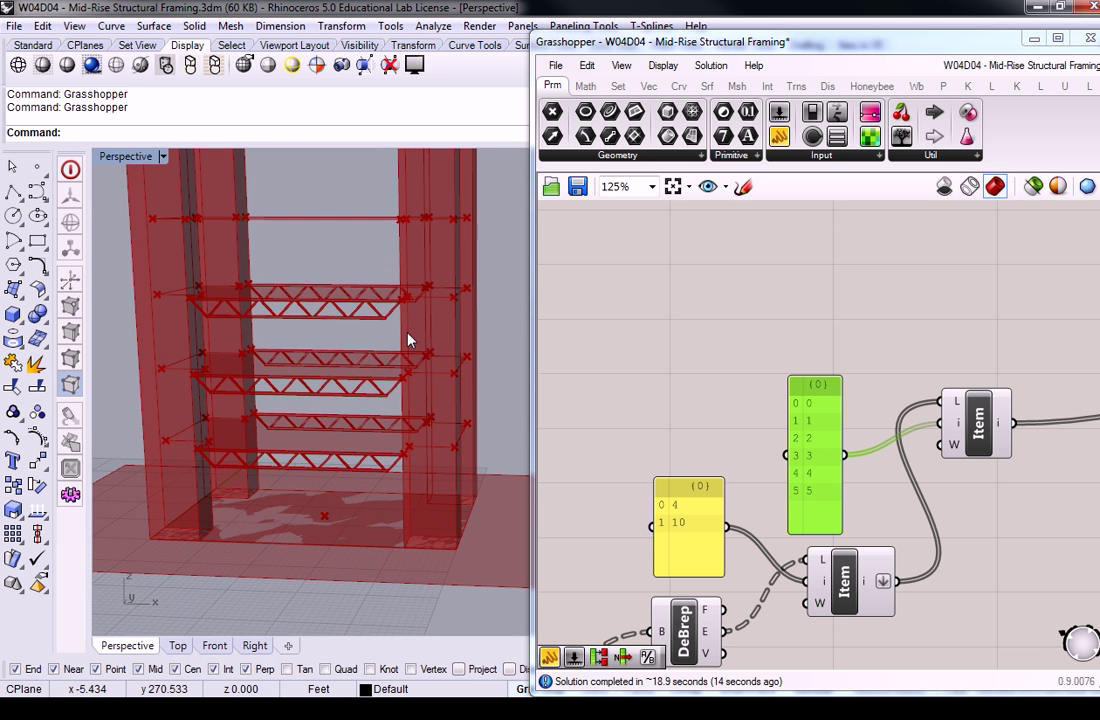
{"action": "left_click", "coordinate": [798, 332]}
{"action": "left_click", "coordinate": [826, 458]}
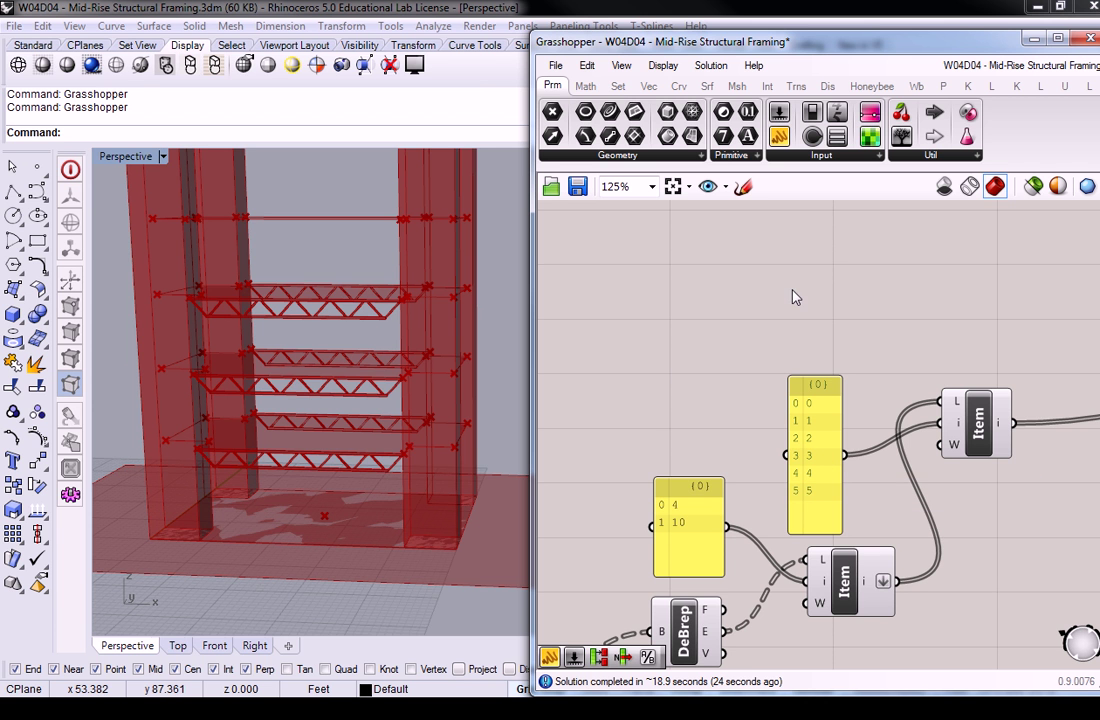
{"action": "scroll", "coordinate": [415, 292], "scroll_direction": "down", "scroll_amount": 5}
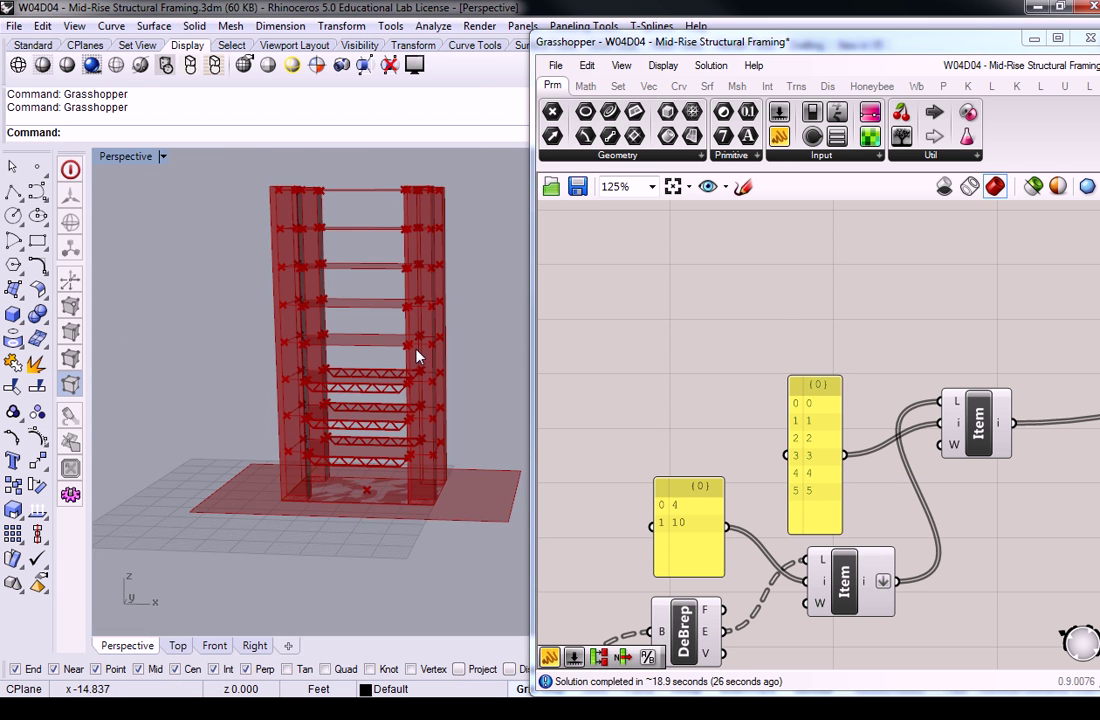
{"action": "scroll", "coordinate": [408, 349], "scroll_direction": "up", "scroll_amount": 3}
{"action": "scroll", "coordinate": [365, 450], "scroll_direction": "up", "scroll_amount": 8}
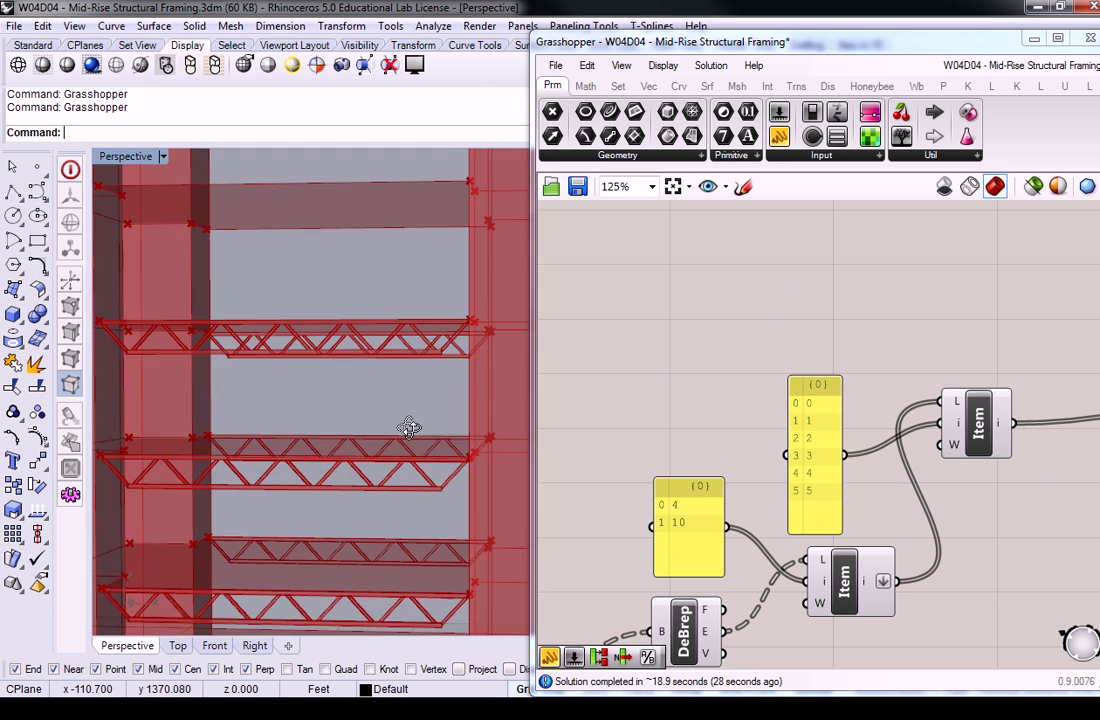
{"action": "right_click_drag", "start_coordinate": [393, 443], "coordinate": [400, 430]}
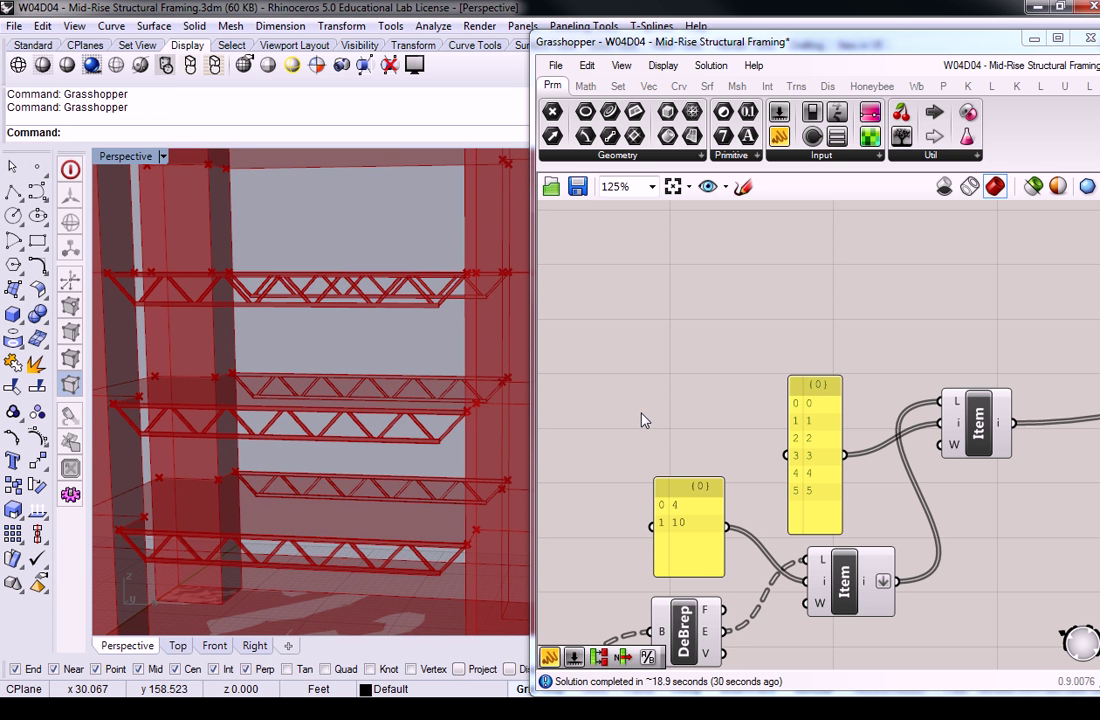